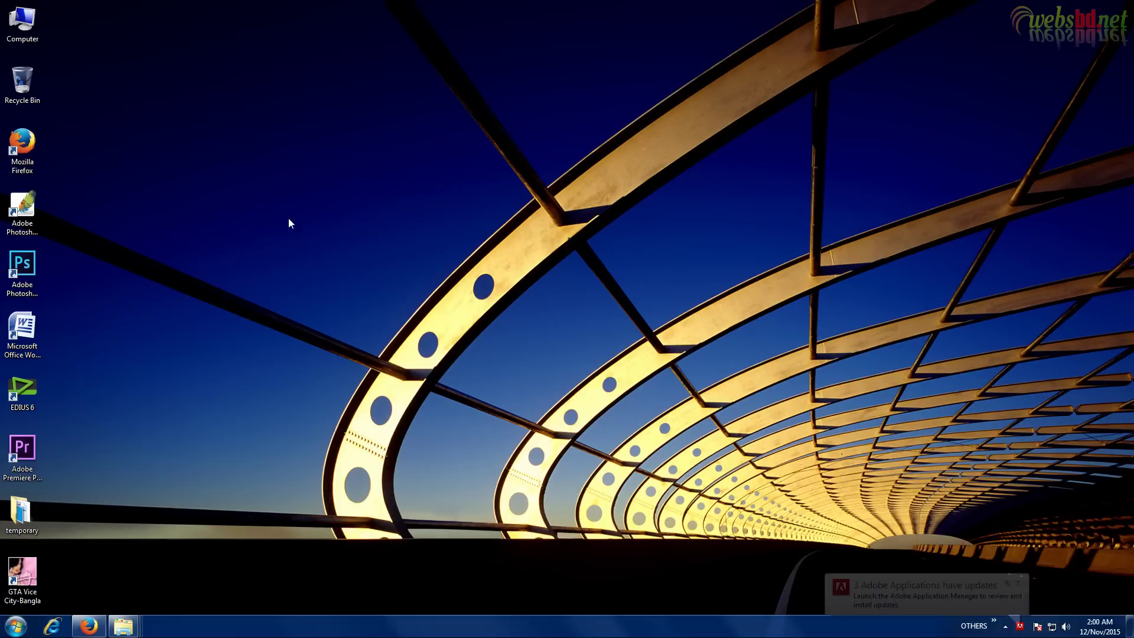
- Dismiss the Adobe updates notice and bring up the test folder window from the taskbar
left_click(1018, 583)
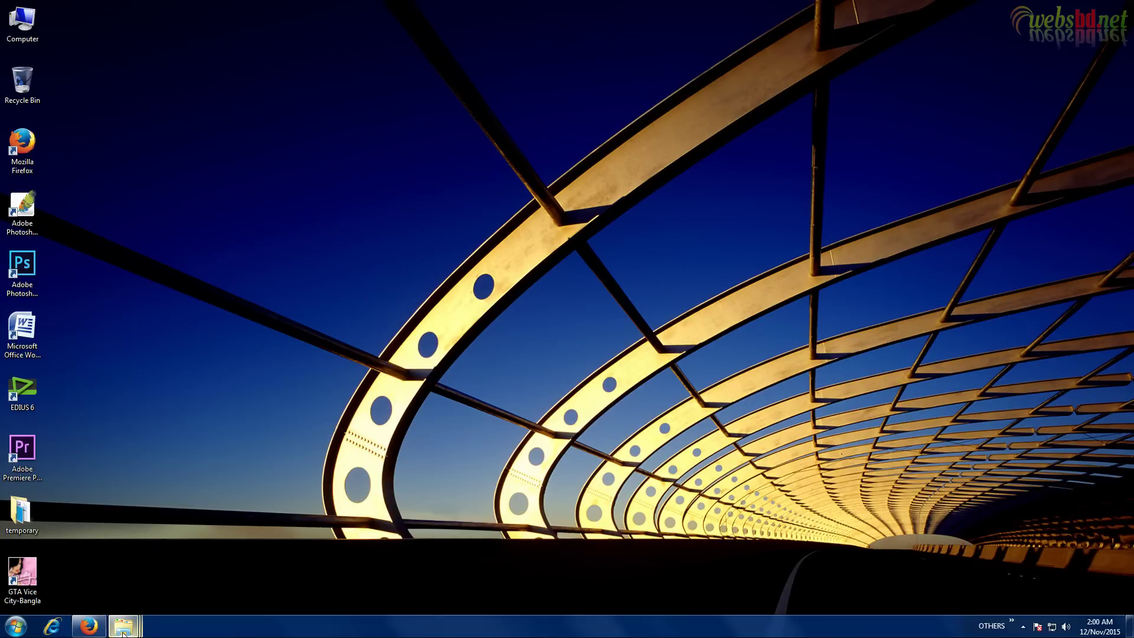
mouse_move(123, 632)
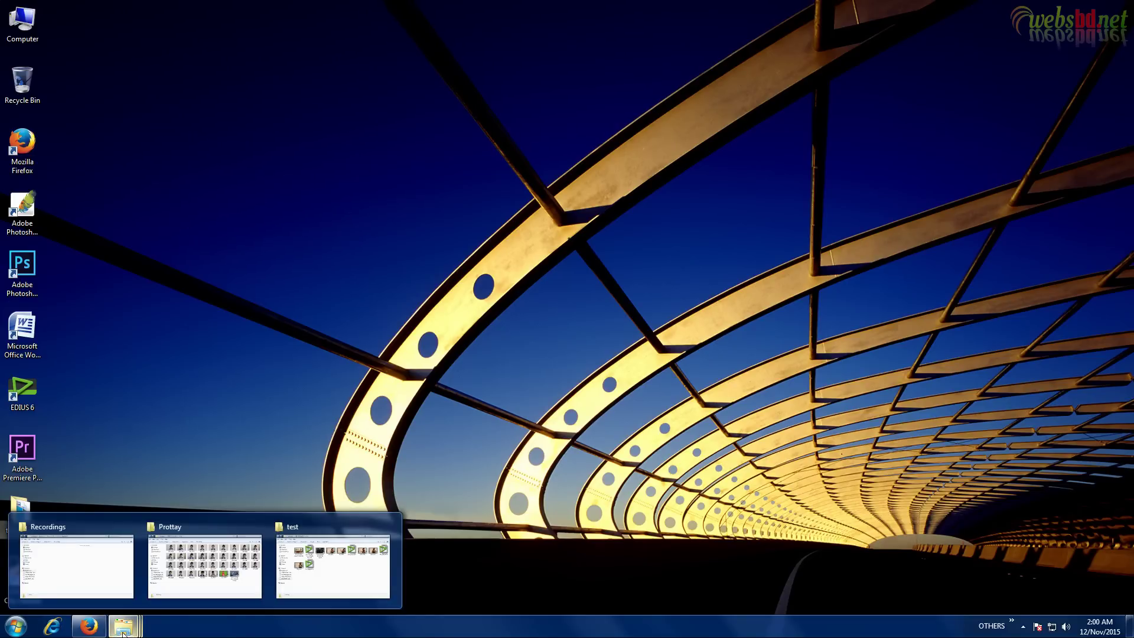
left_click(329, 588)
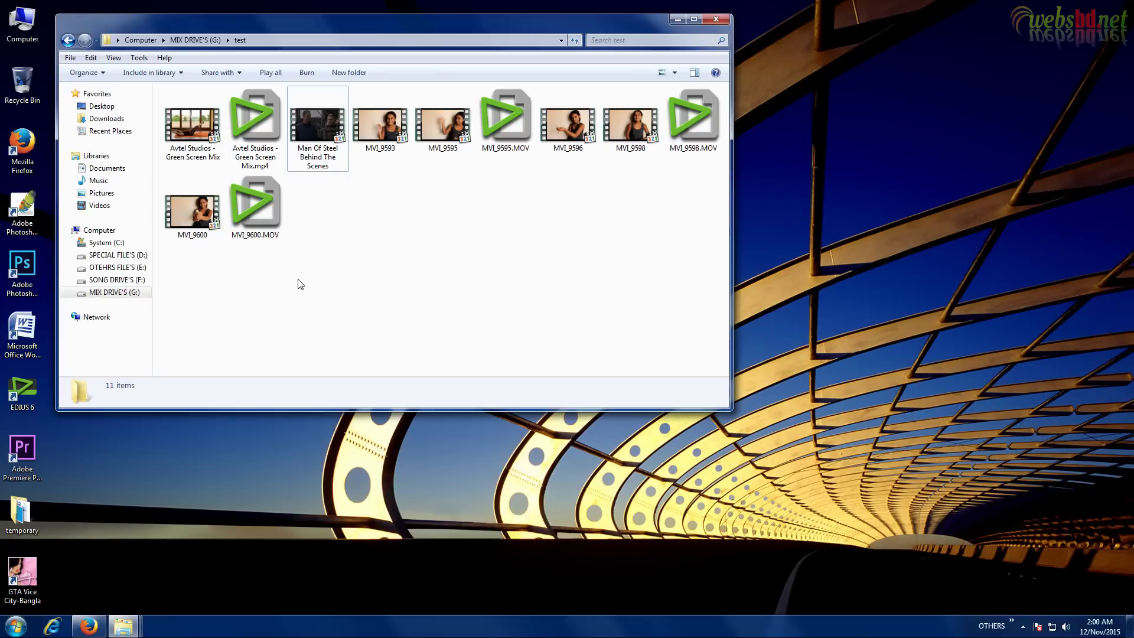
double_click(319, 128)
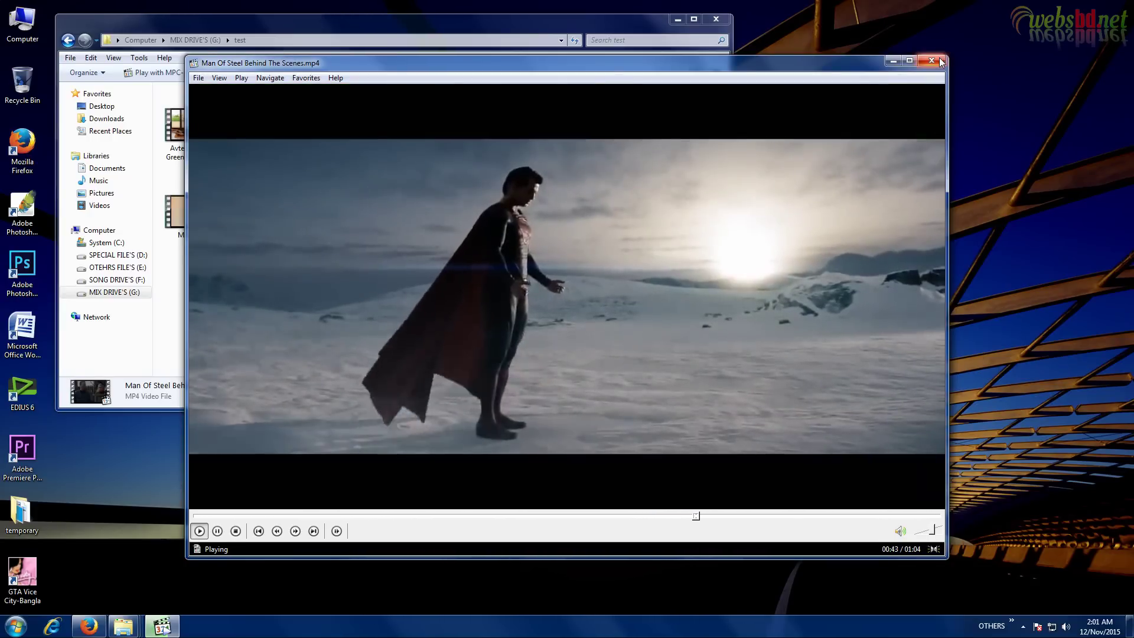
left_click(931, 60)
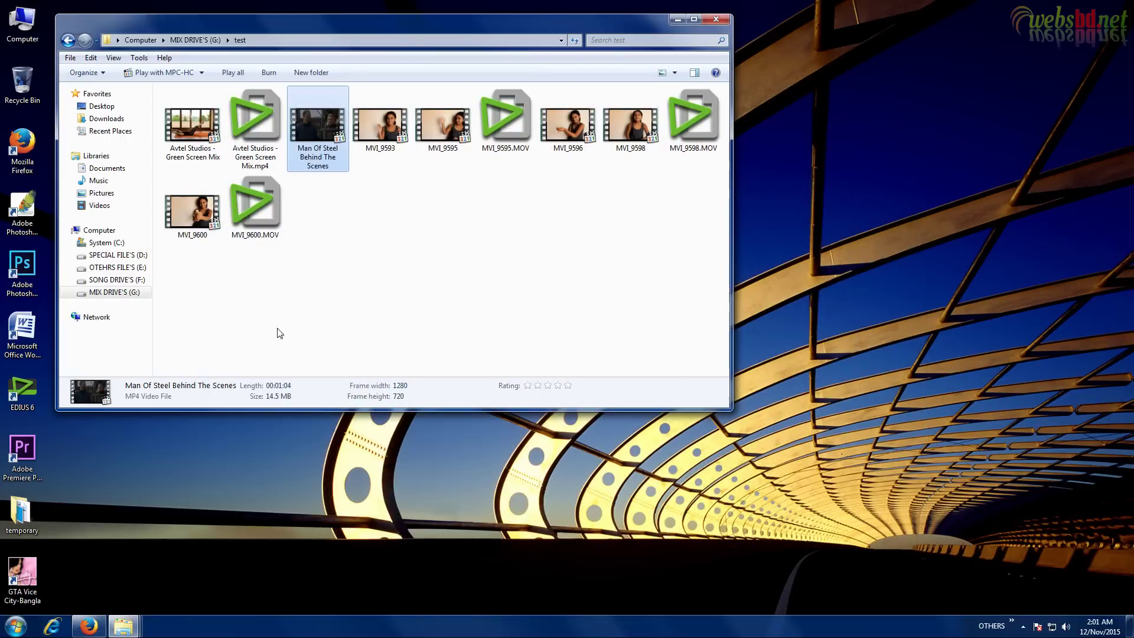
- Minimize the test folder window and launch Premiere Pro CC 2014 from its desktop shortcut
left_click(29, 453)
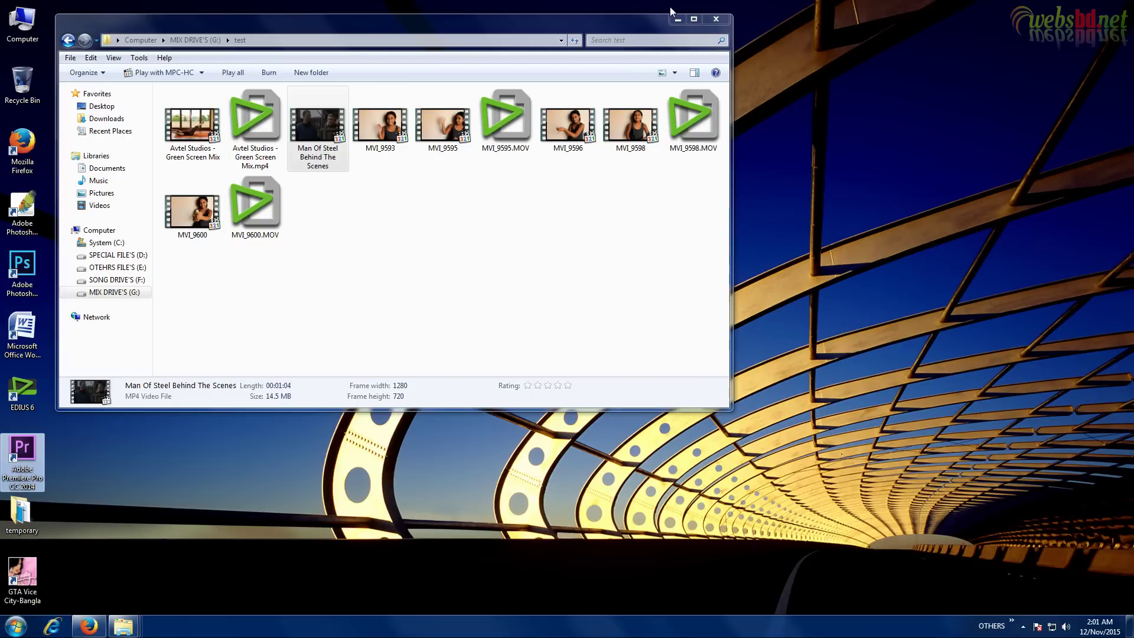
left_click(677, 20)
left_click(81, 448)
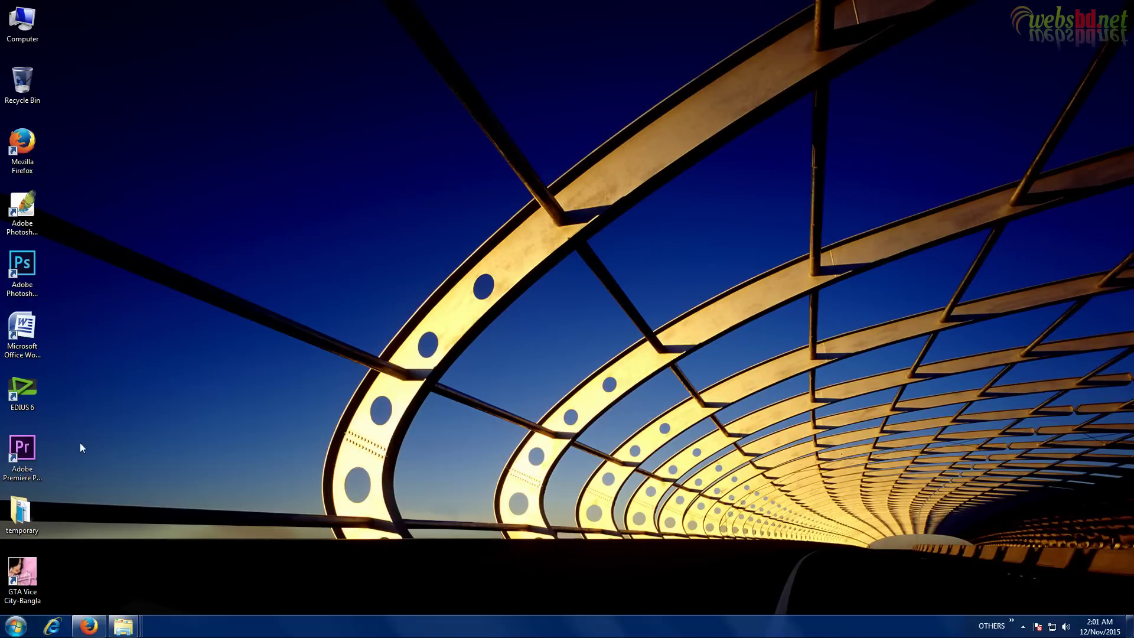
double_click(31, 452)
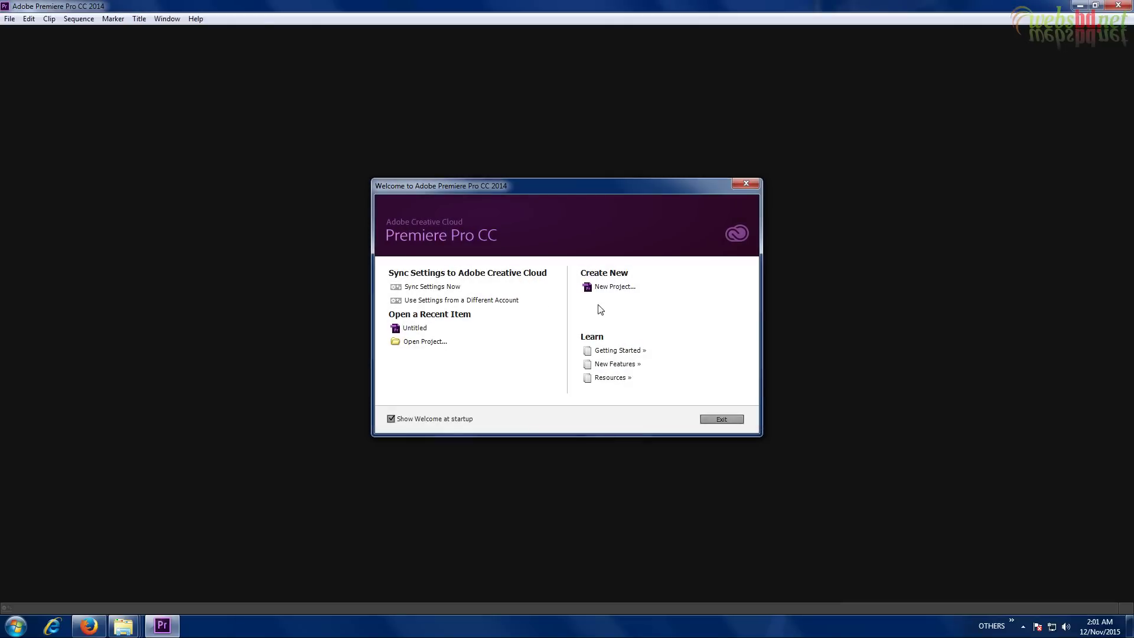
- Create a new project named 'Chroma Key' in the default Premiere Pro location
left_click(610, 287)
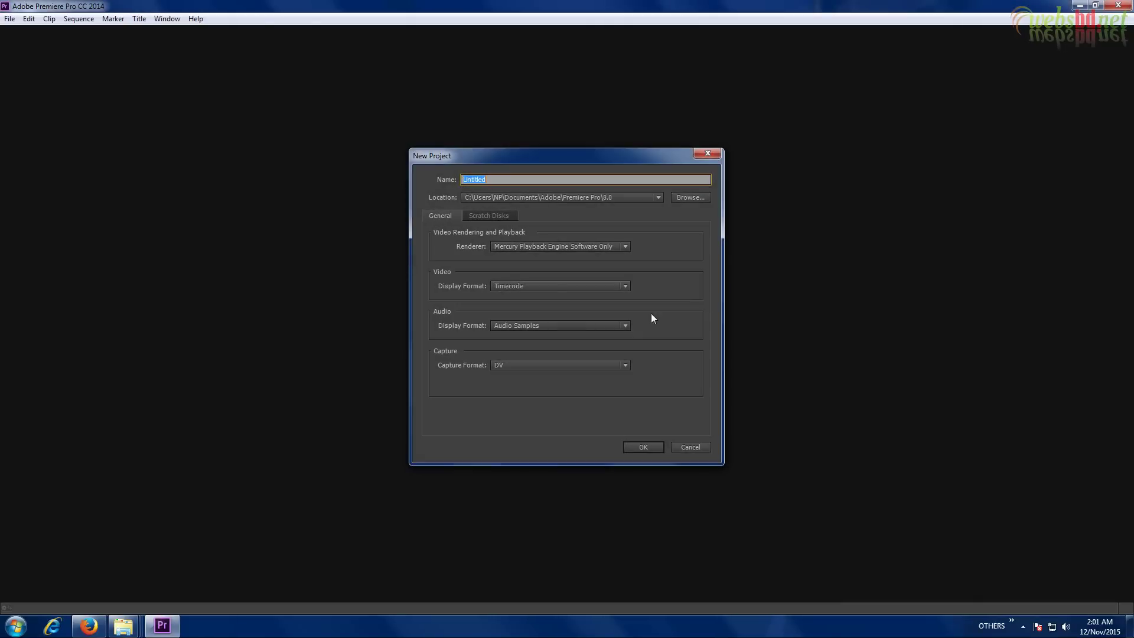
right_click(476, 179)
left_click(502, 236)
left_click(657, 199)
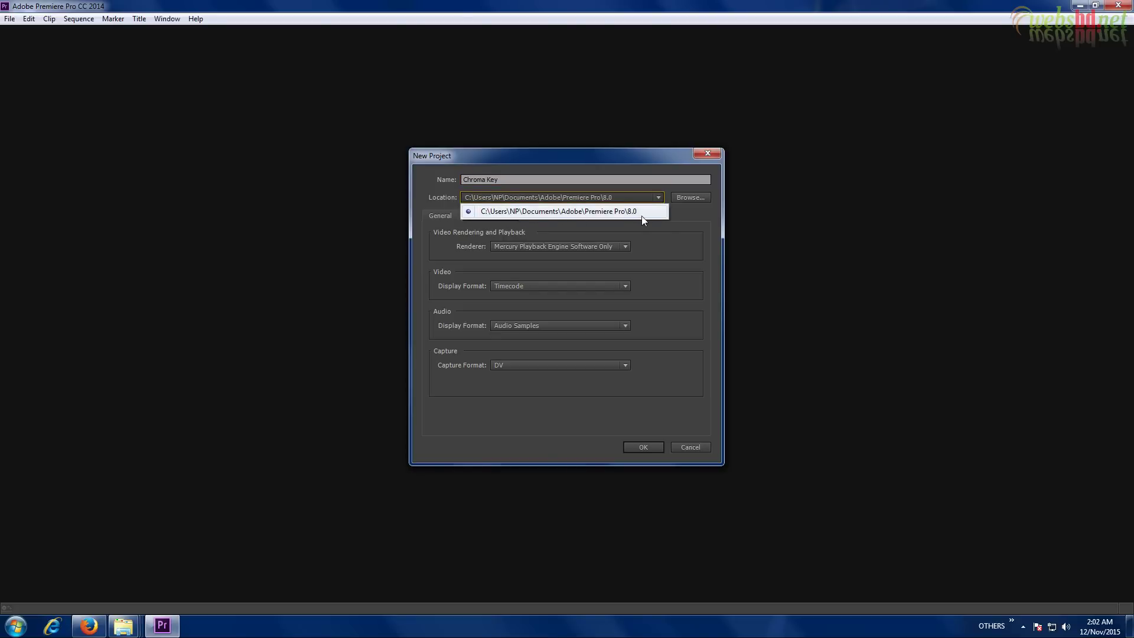
left_click(643, 447)
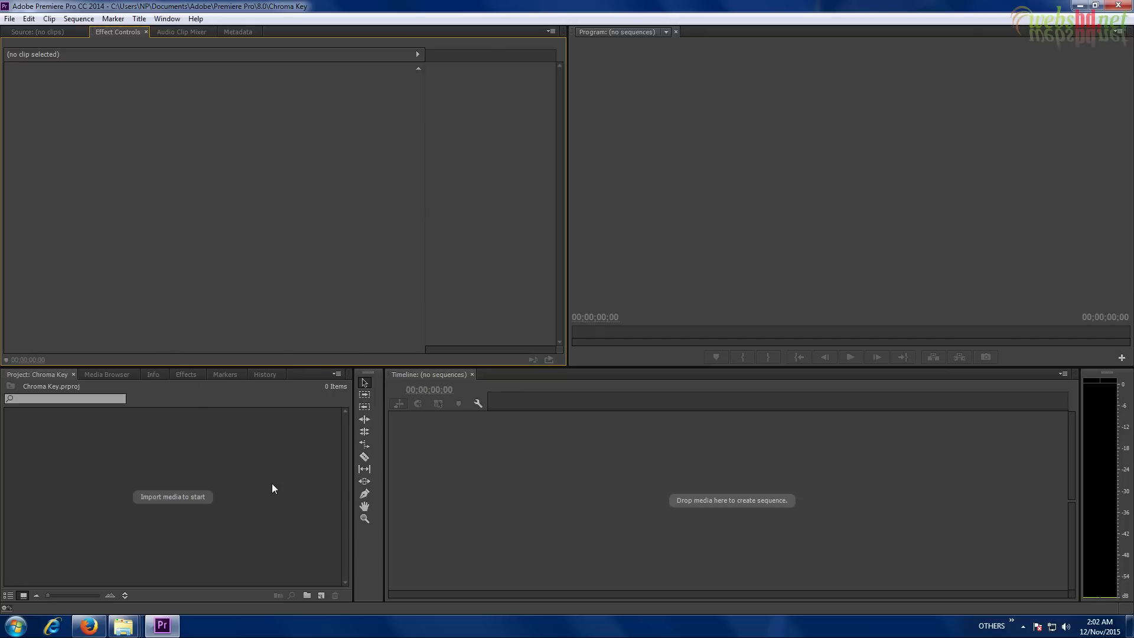
- From the Prottay folder, drag the MVI_9789 green-screen clip into the Project panel
mouse_move(128, 625)
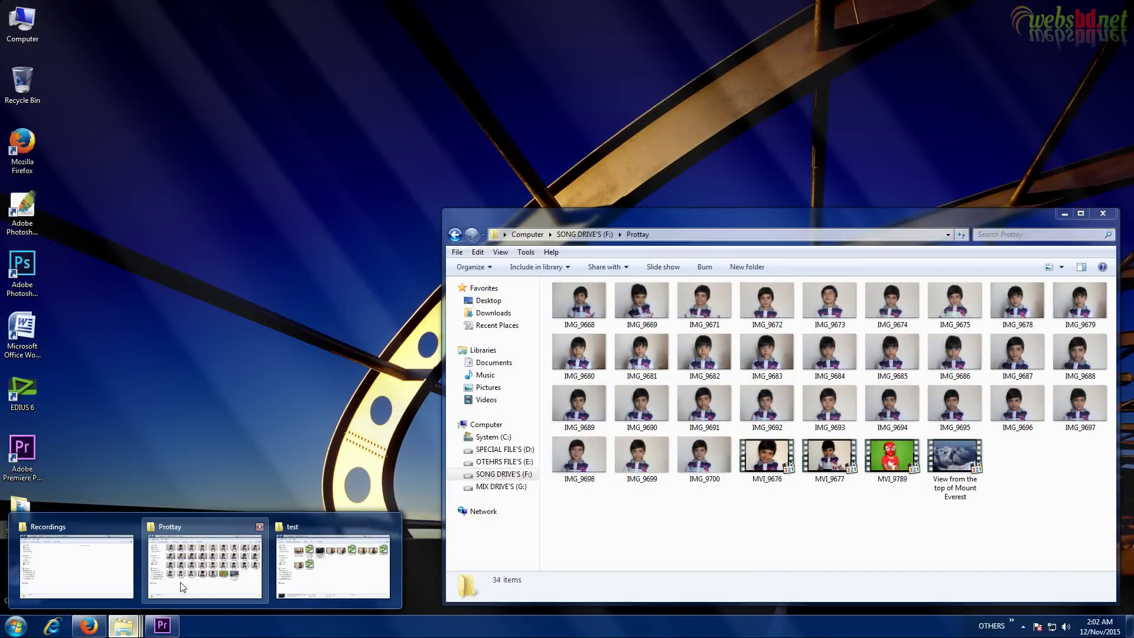
left_click(182, 586)
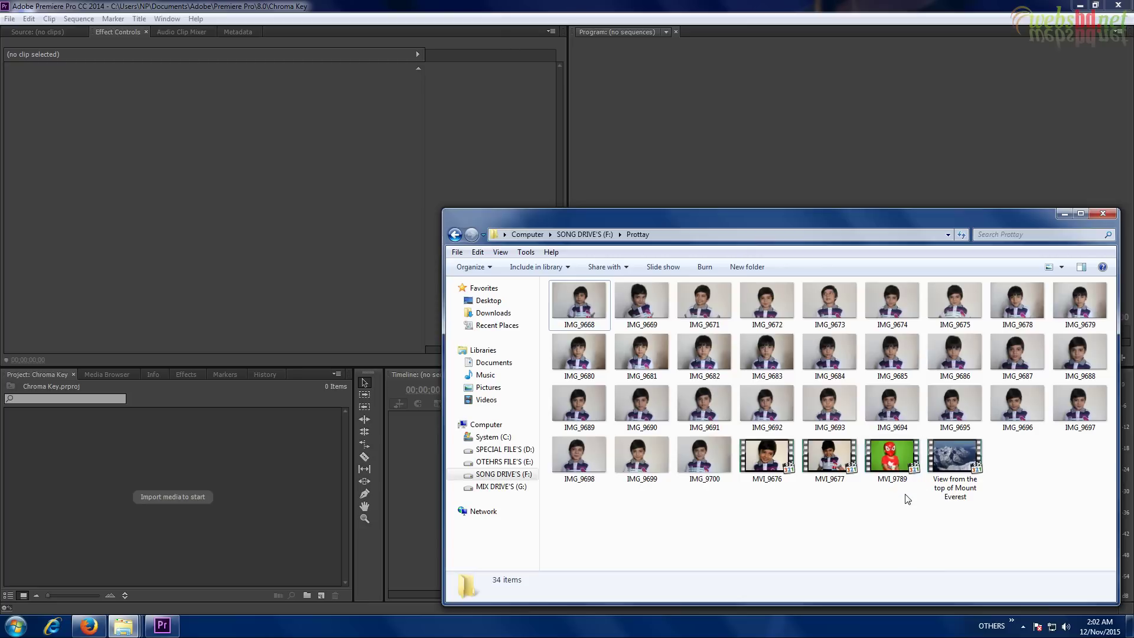
left_click(895, 461)
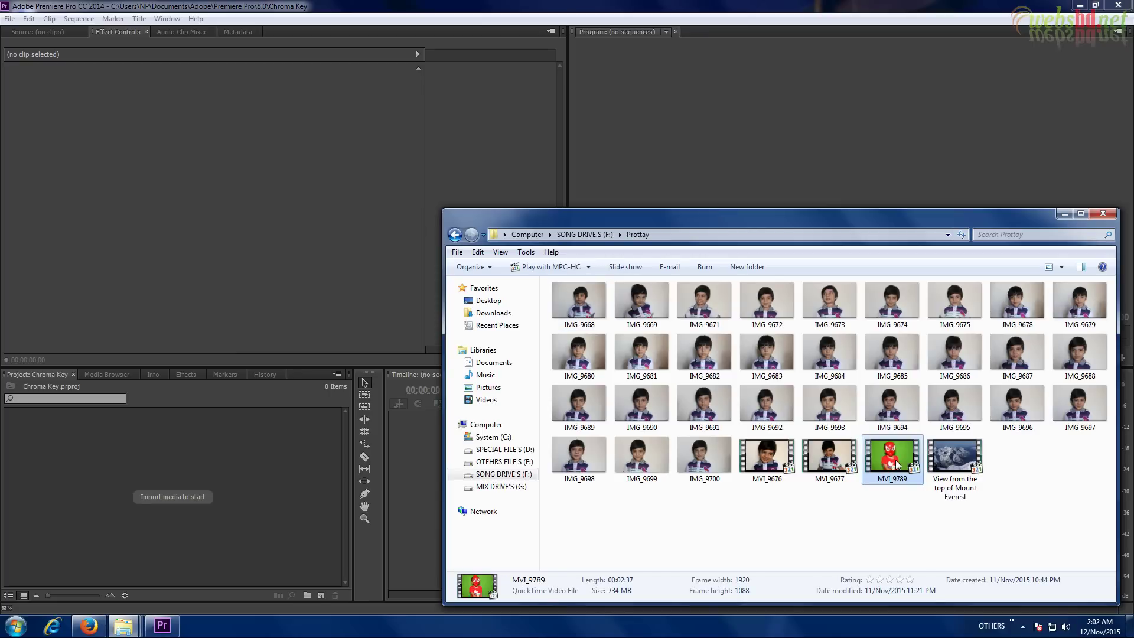
left_click_drag(896, 463, 230, 476)
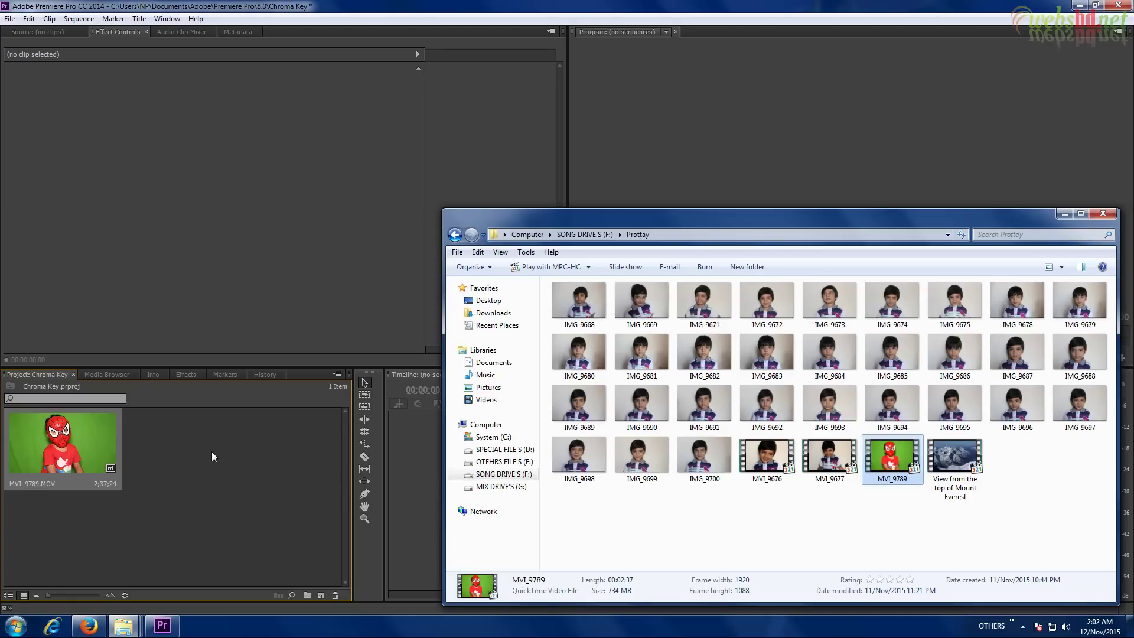
- Drag 'View from the top of Mount Everest' into the Project panel and return to Premiere Pro
left_click(958, 473)
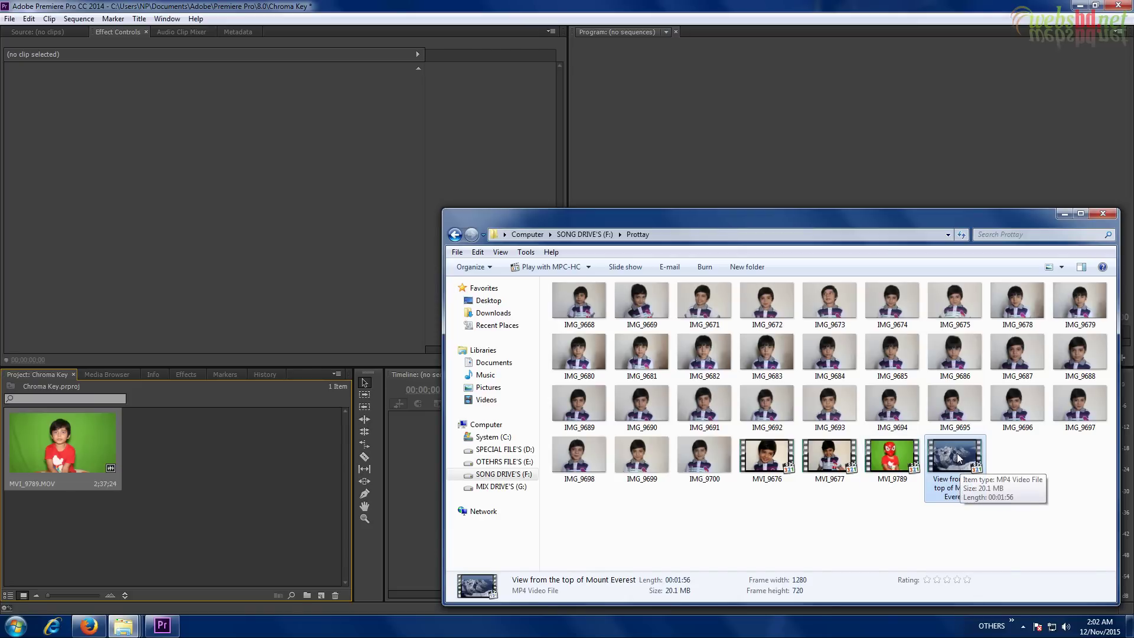
left_click_drag(957, 463, 212, 466)
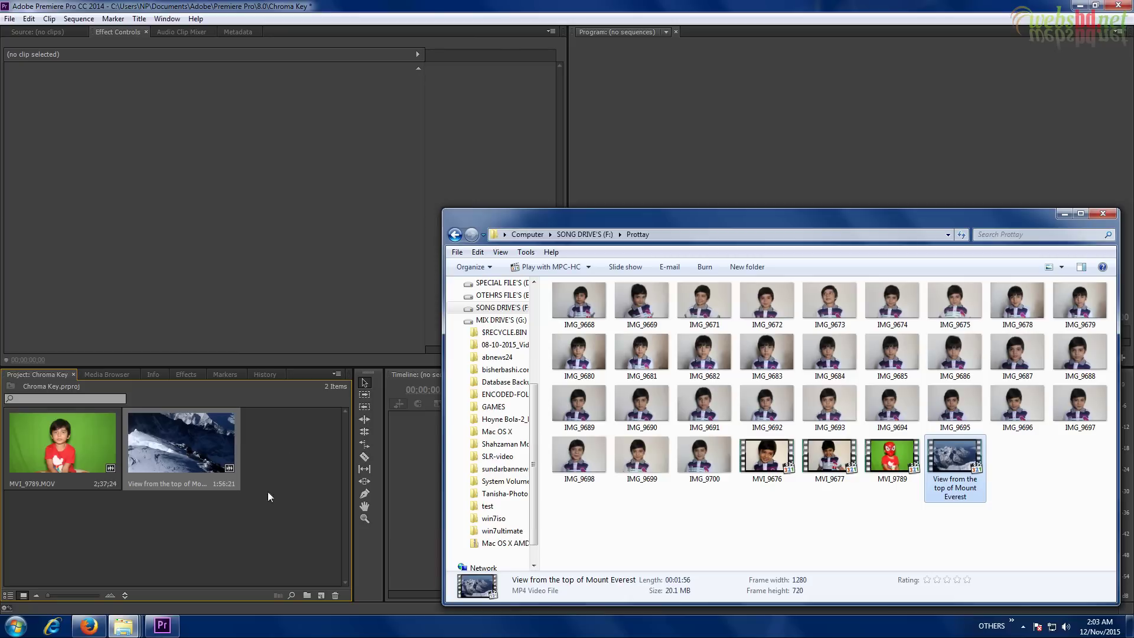
left_click(206, 519)
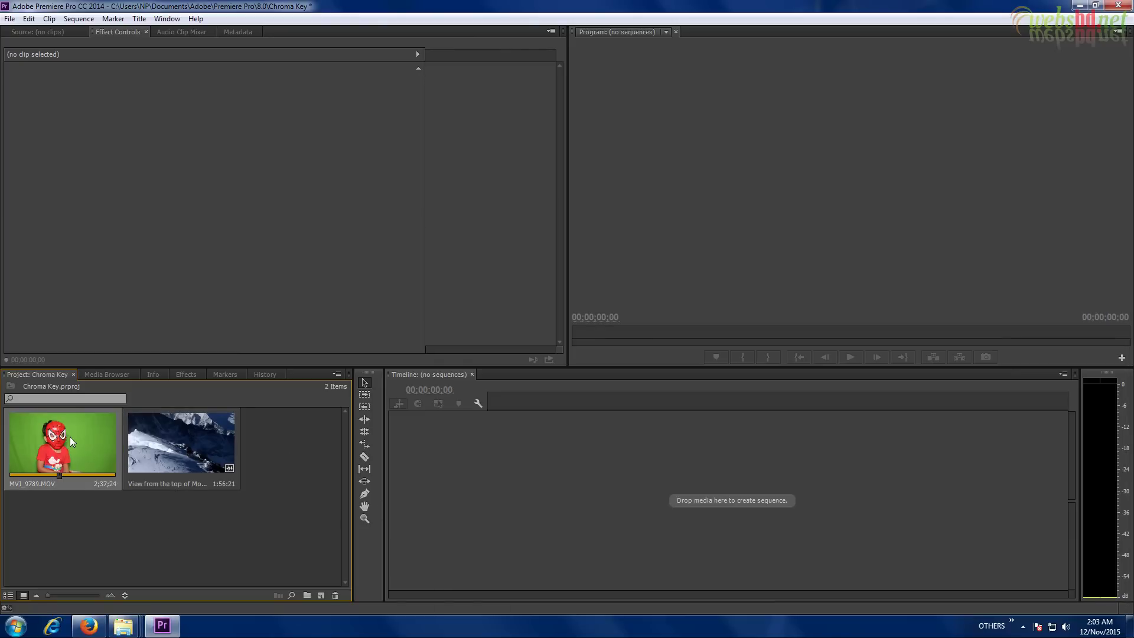
- Create a sequence from MVI_9789 and scrub to about 41 seconds, where the mask appears
left_click_drag(70, 437, 423, 447)
left_click_drag(424, 448, 427, 443)
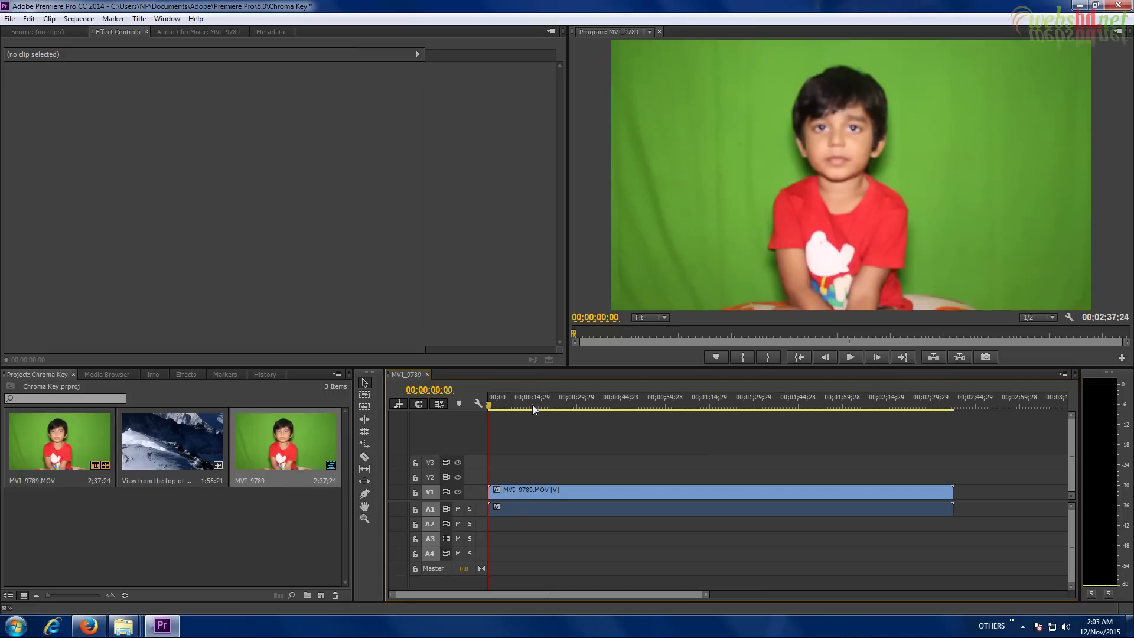
left_click(611, 402)
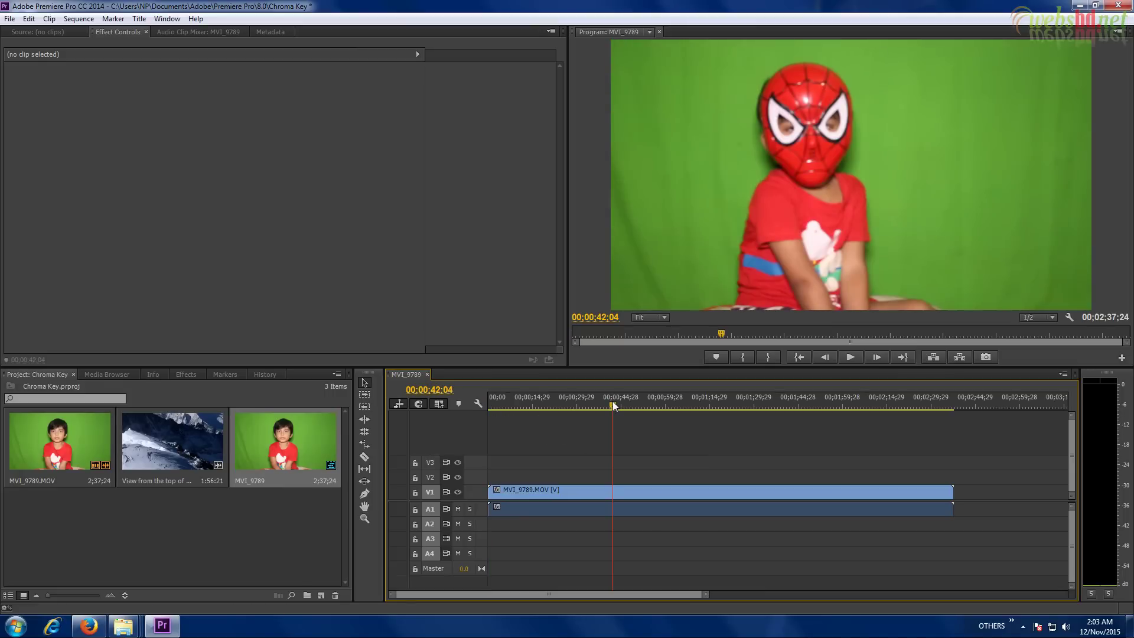
left_click_drag(613, 405, 596, 406)
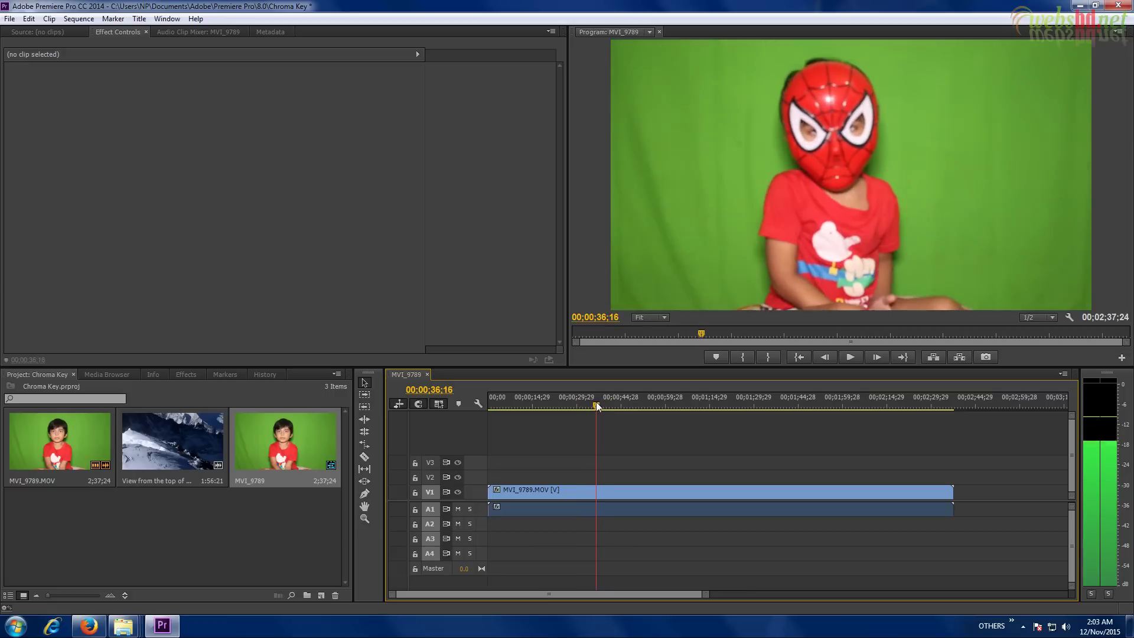
left_click_drag(596, 402, 621, 397)
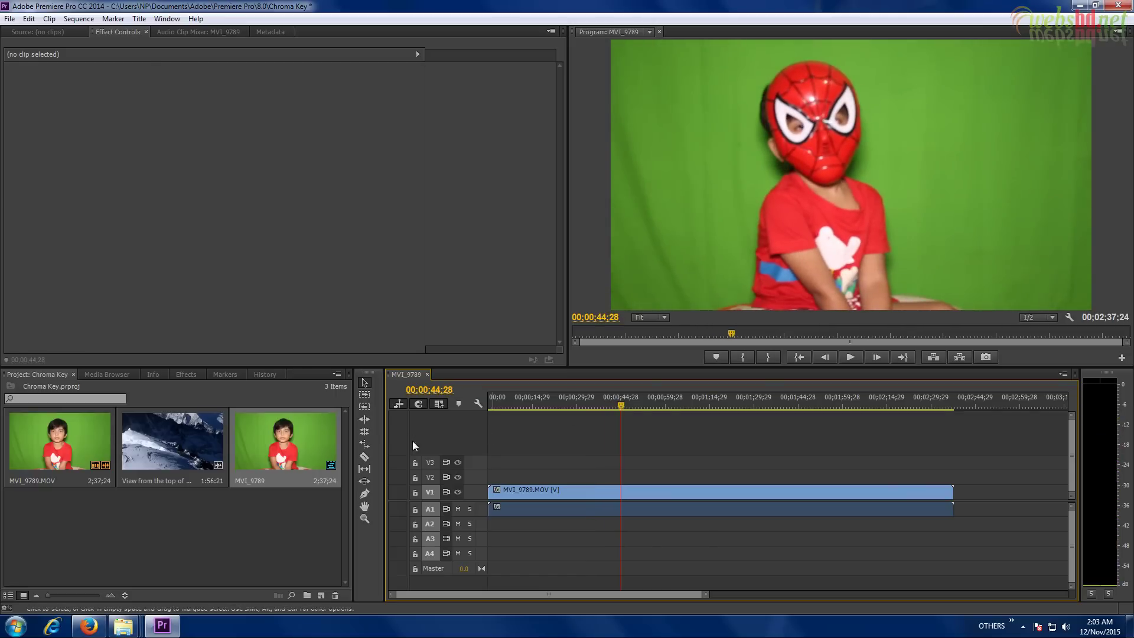
- Split the clip at the playhead and delete the part before the mask appears
left_click(365, 456)
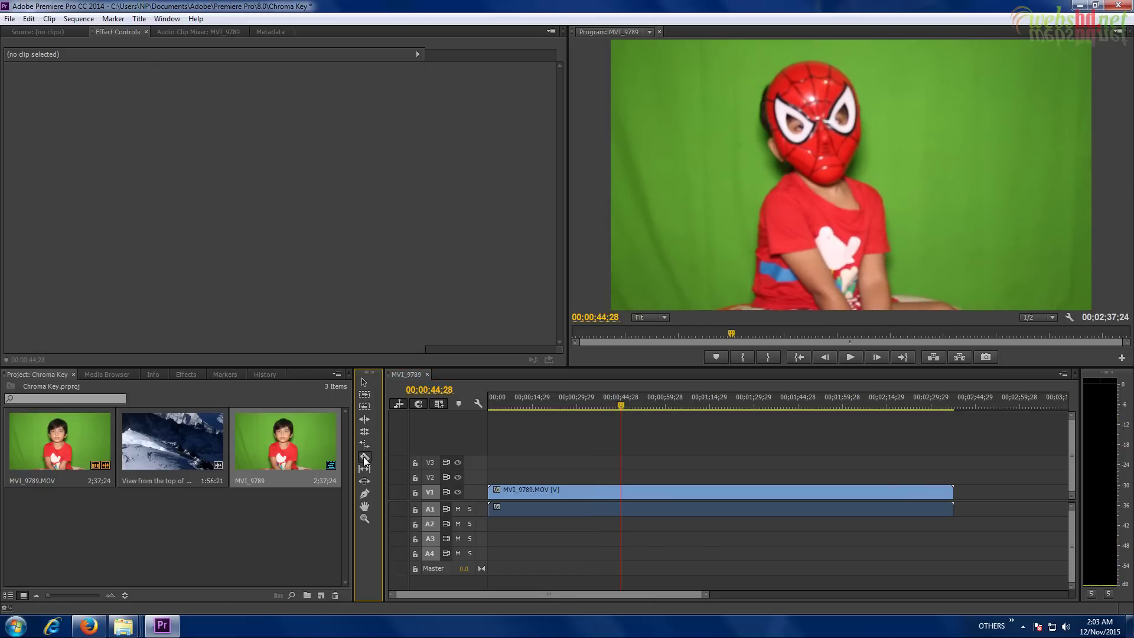
left_click(621, 493)
left_click(366, 385)
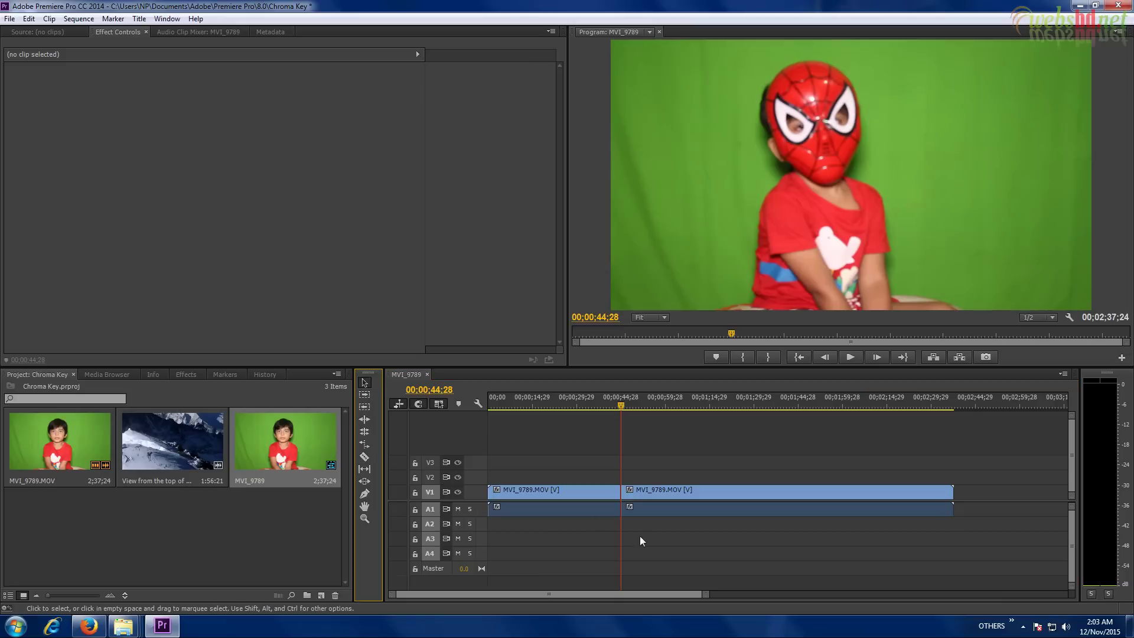
left_click(583, 495)
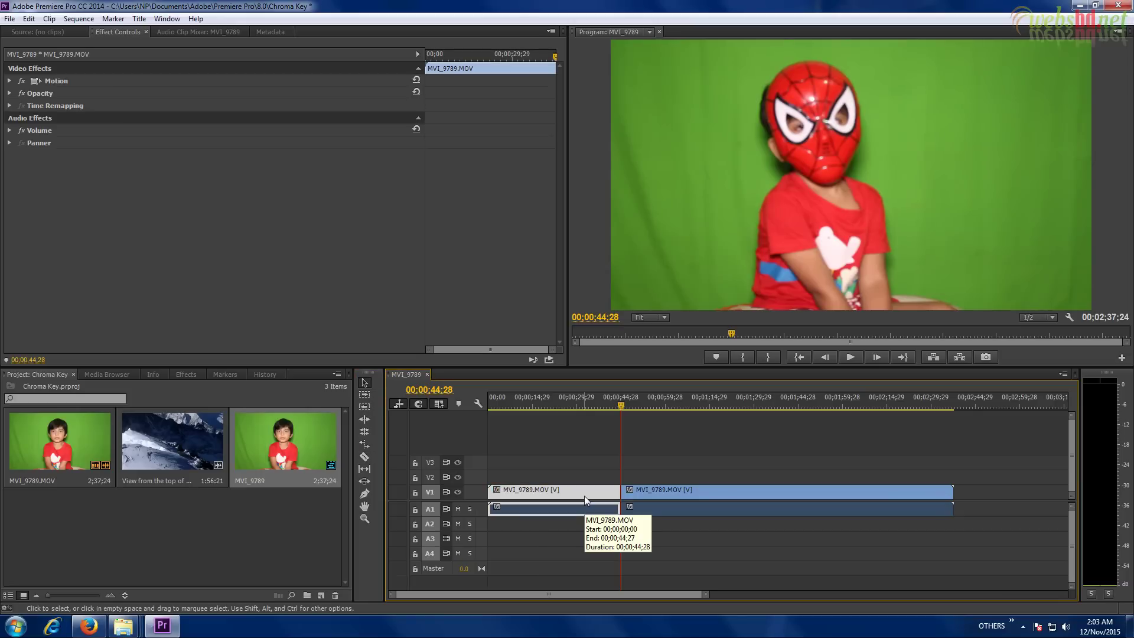
right_click(583, 495)
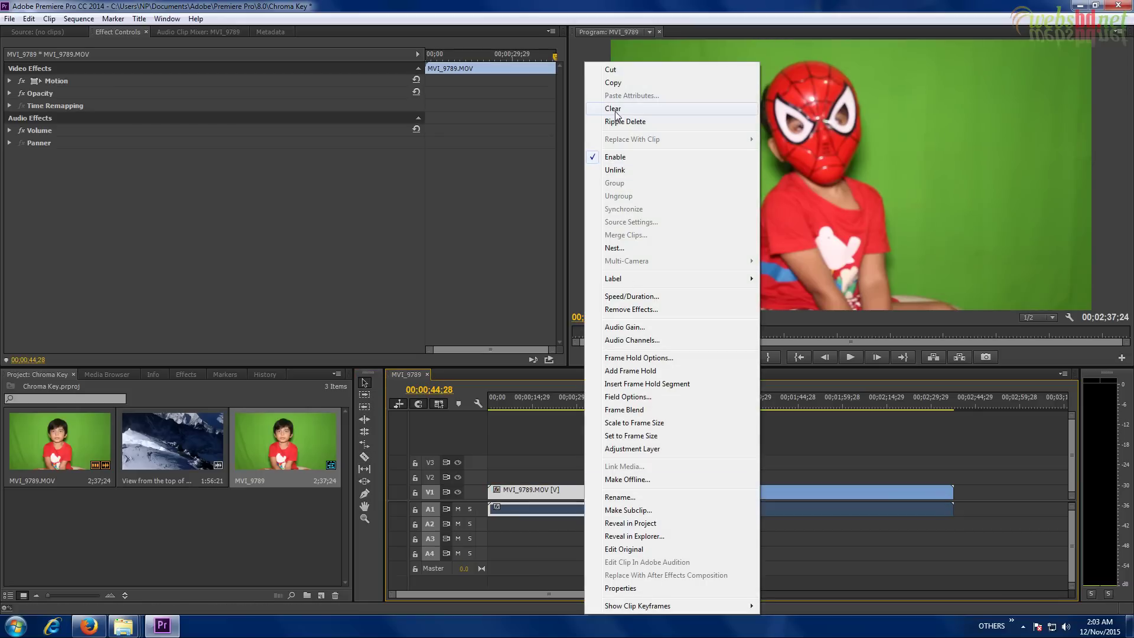
left_click(615, 109)
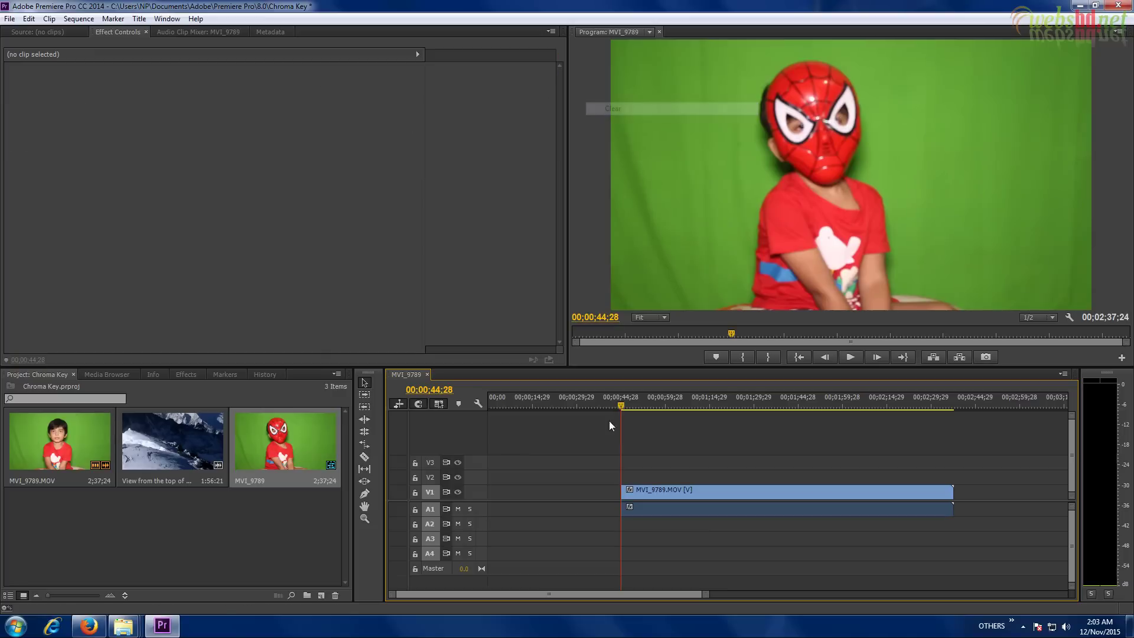
- Unlink and delete the remaining clip's audio, then move the clip to the sequence start
left_click(650, 491)
right_click(649, 492)
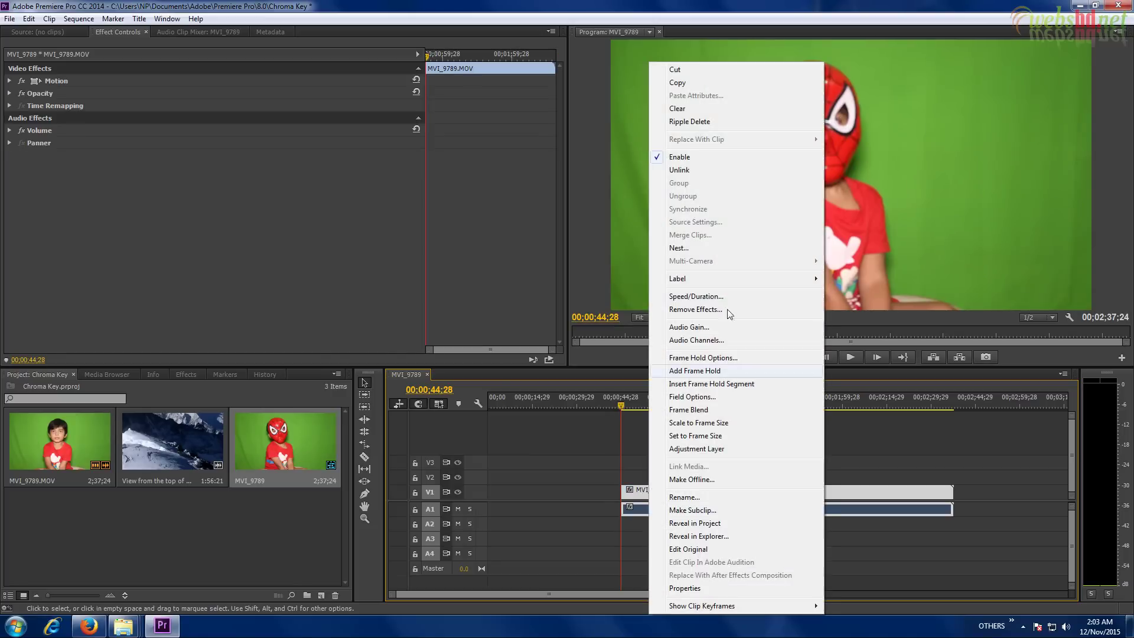
left_click(679, 170)
left_click(664, 508)
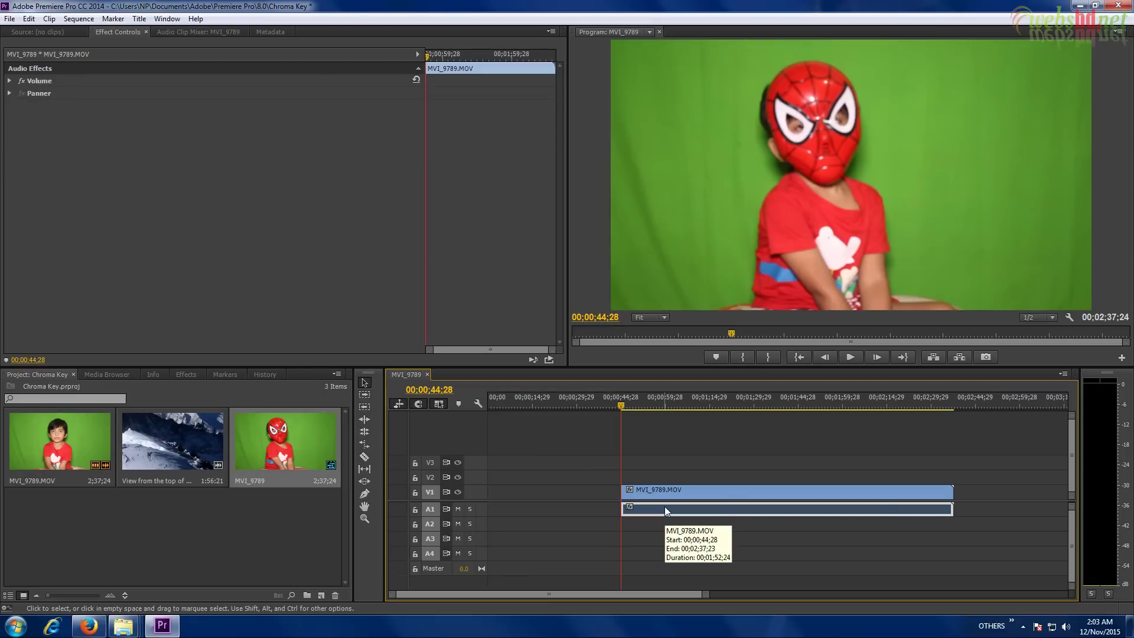
key("Delete")
left_click_drag(661, 493, 508, 494)
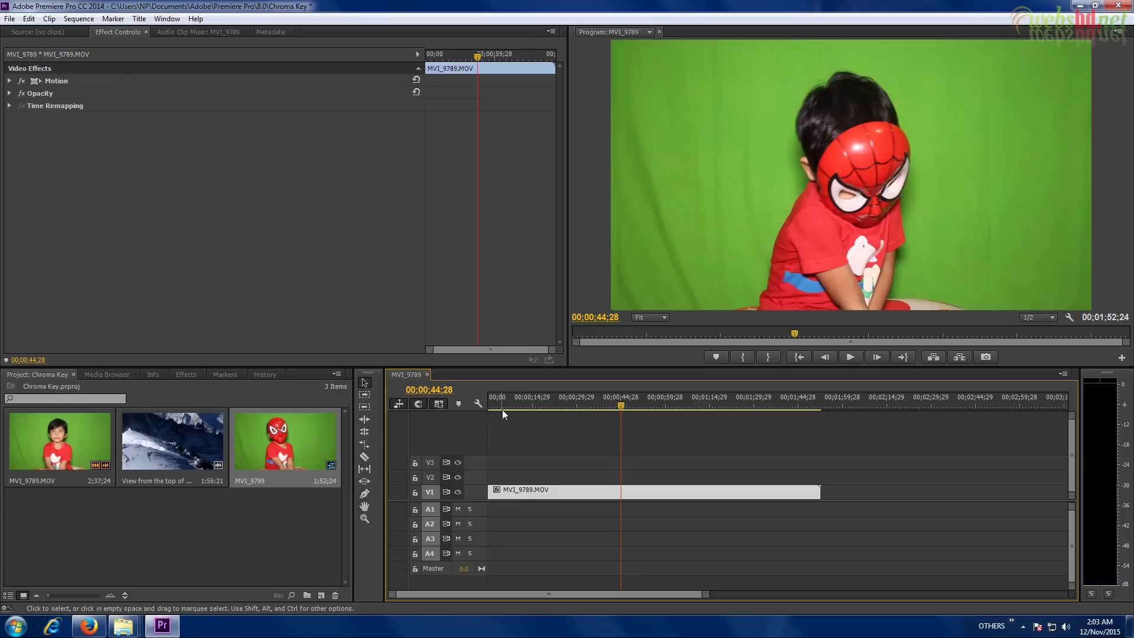
- Scrub through the trimmed clip, then move it up from V1 to track V3
left_click(507, 404)
left_click_drag(511, 405, 727, 410)
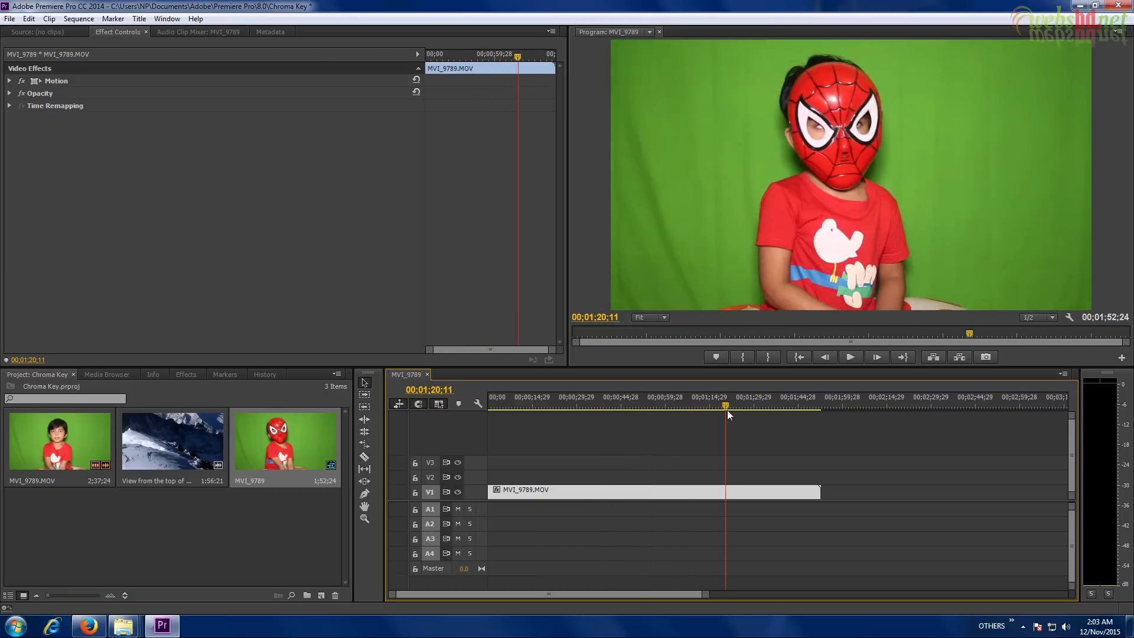
left_click_drag(659, 413, 600, 407)
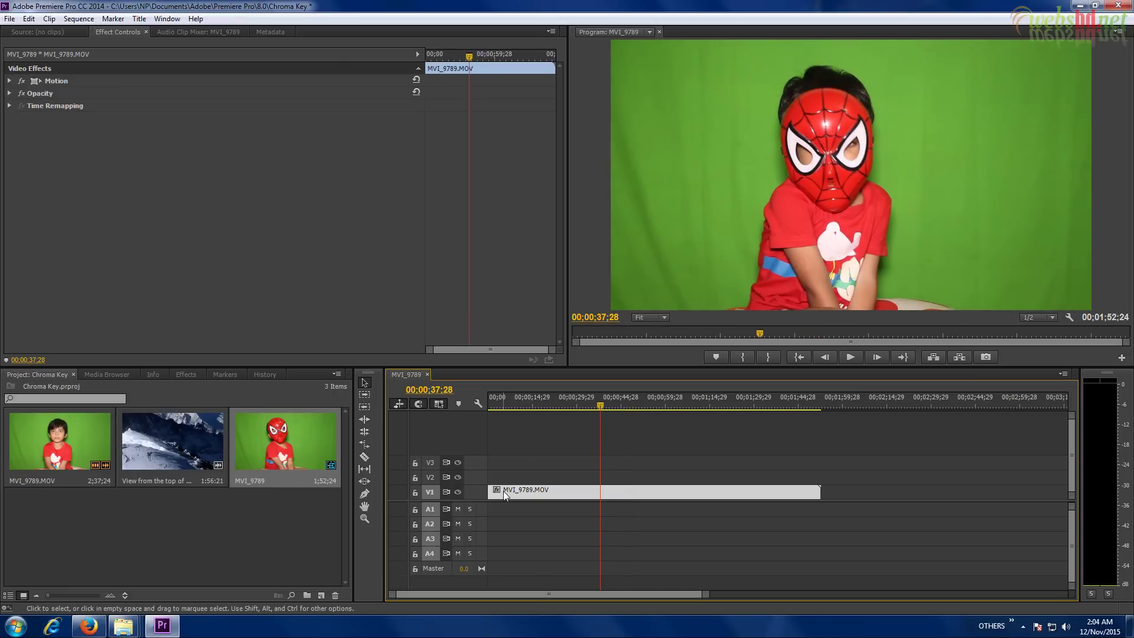
left_click_drag(505, 495, 502, 465)
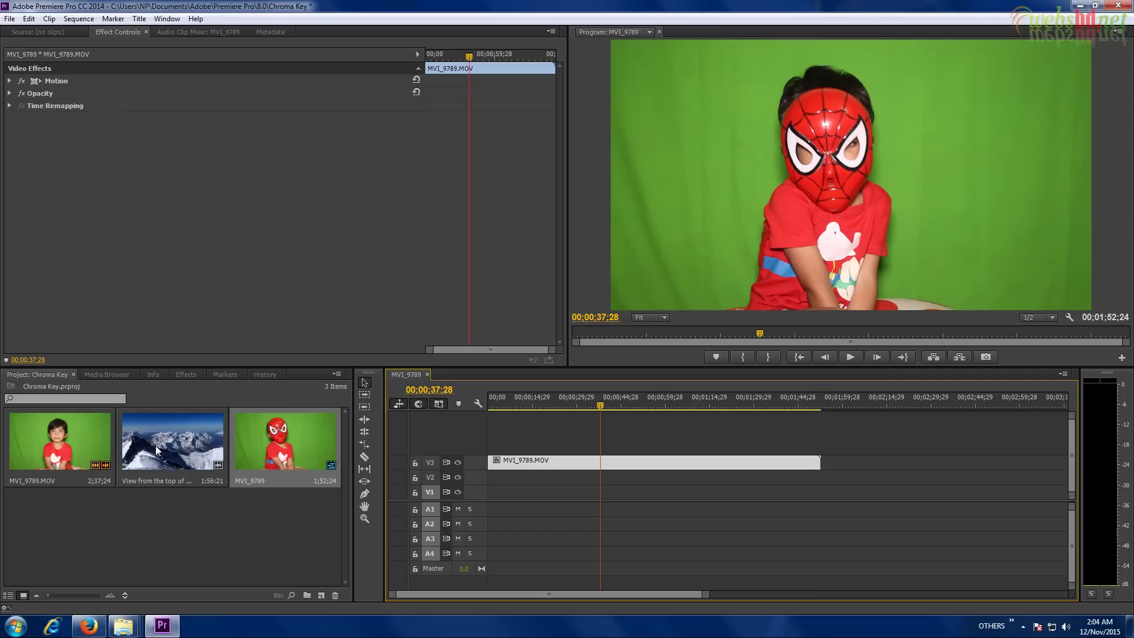
- Place the Mount Everest clip on V1 and return the playhead to 00;00;00;00
left_click_drag(157, 450, 501, 495)
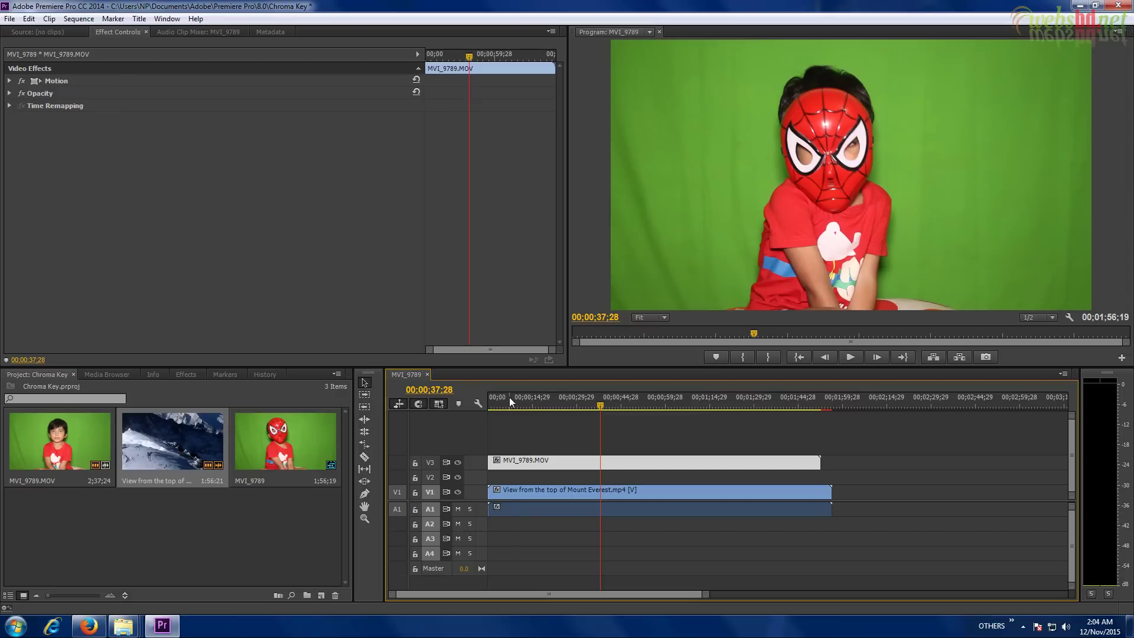
left_click_drag(509, 397, 486, 399)
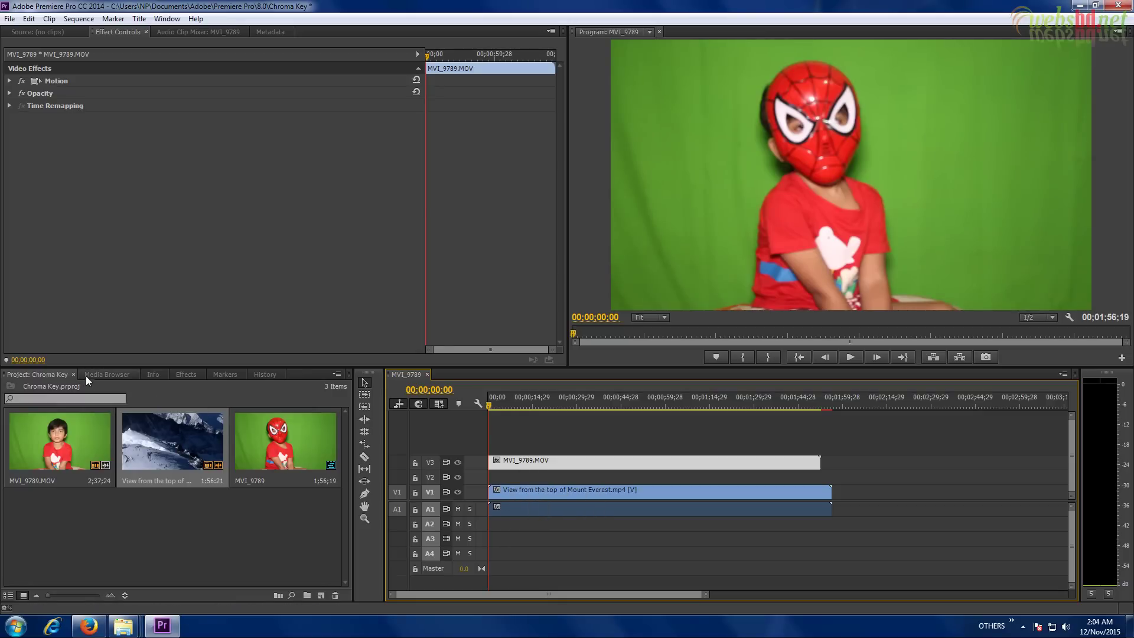
- Drag Ultra Key from Video Effects > Keying onto the MVI_9789.MOV clip on V3
left_click(183, 376)
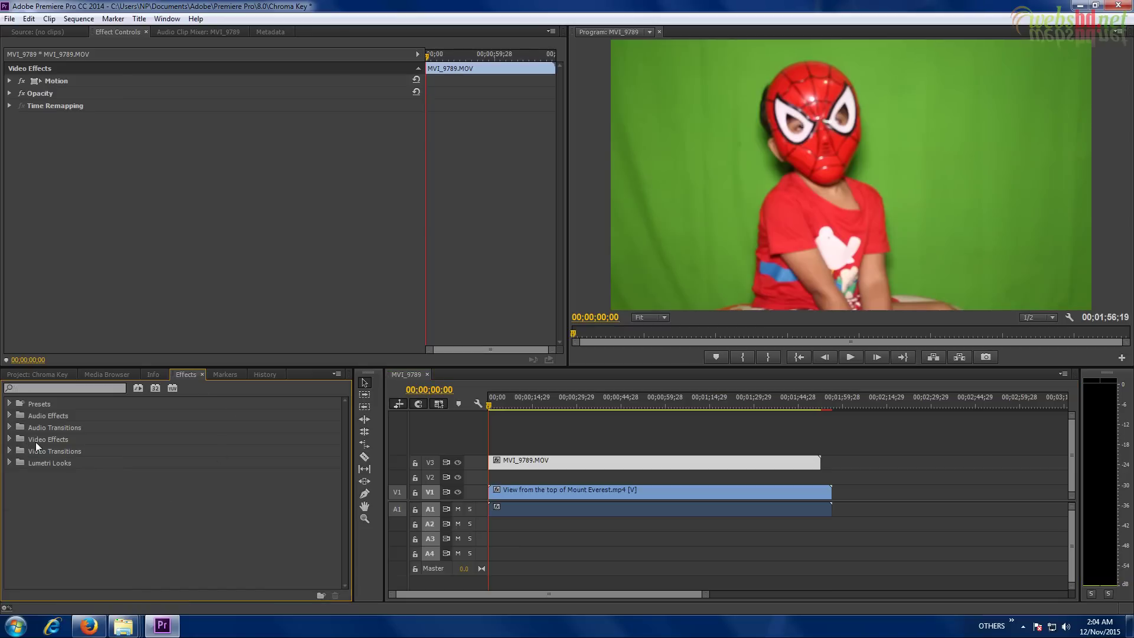
left_click(9, 440)
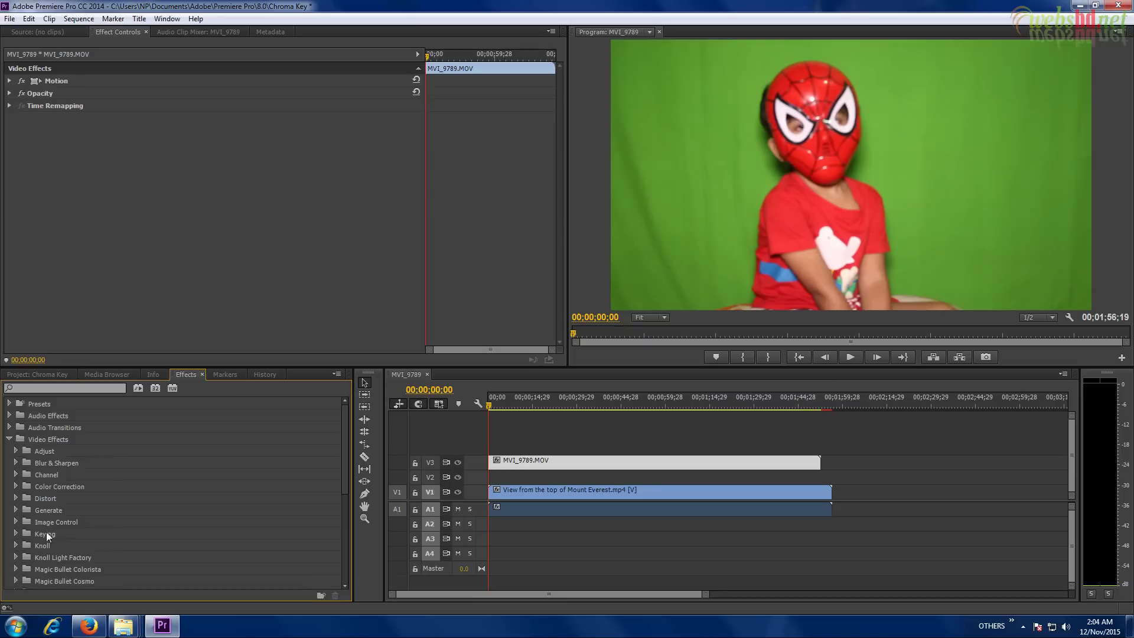
left_click(16, 534)
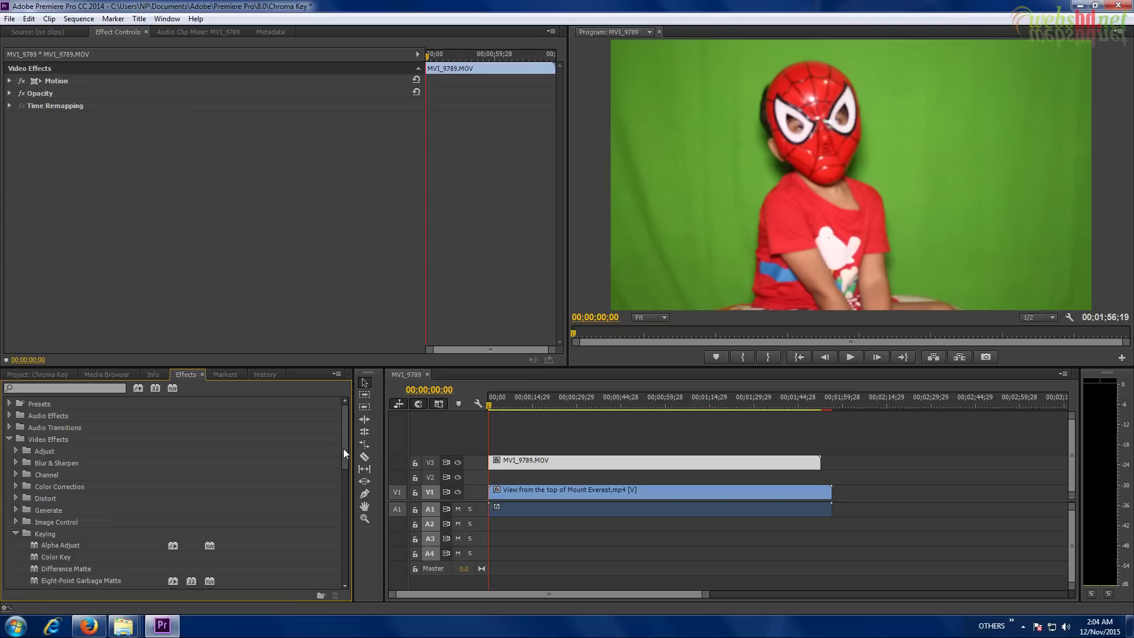
left_click_drag(345, 452, 347, 492)
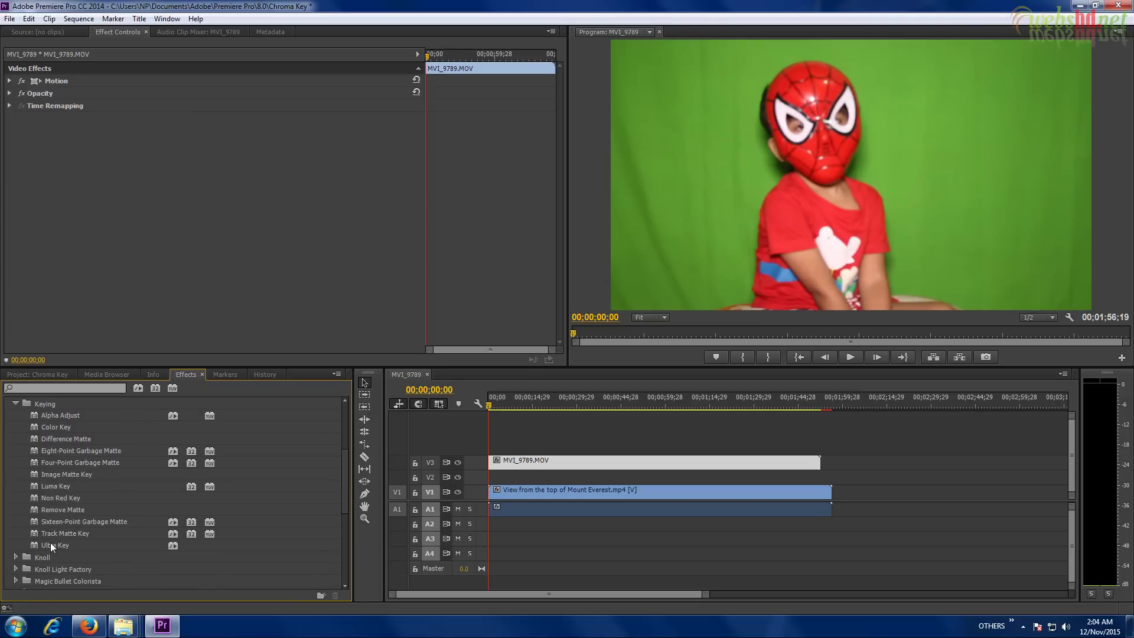
left_click(51, 545)
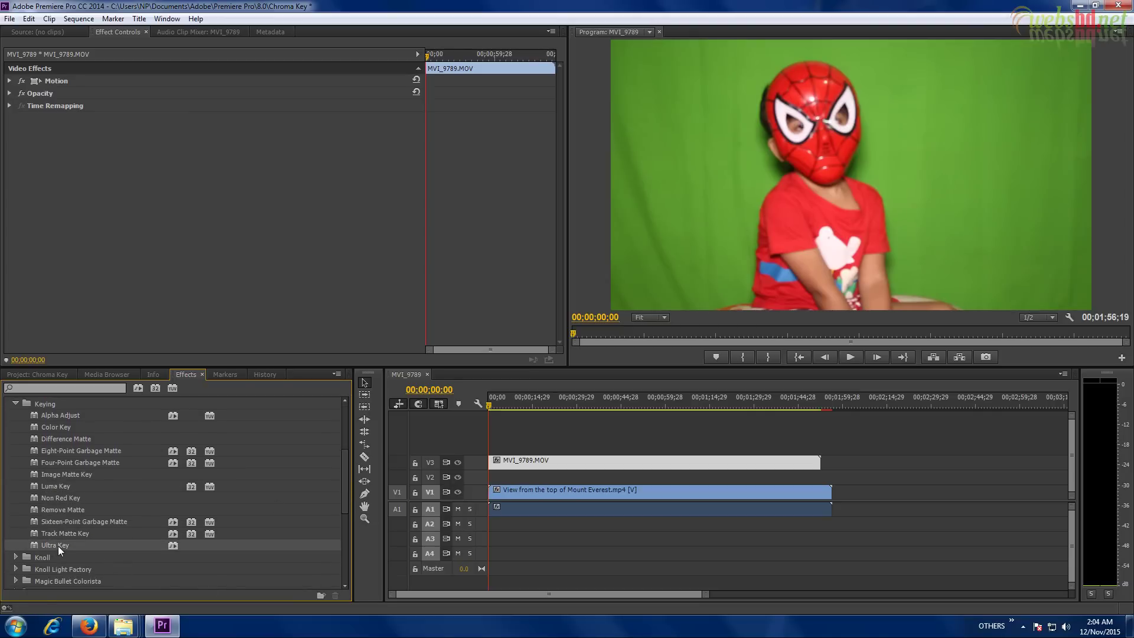
left_click_drag(58, 546, 576, 462)
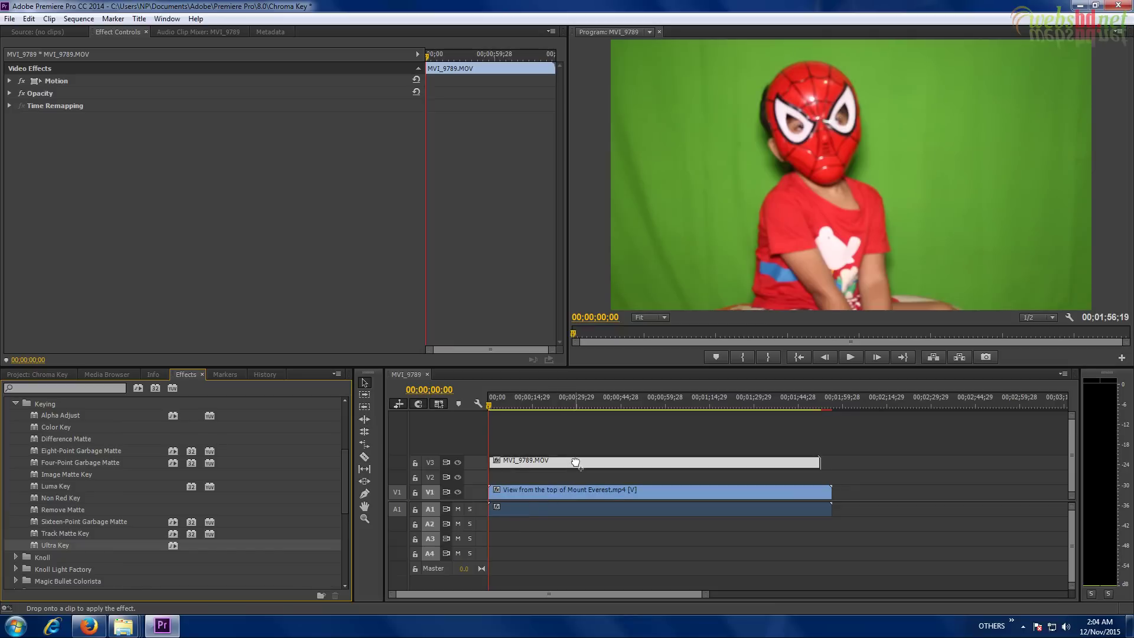
left_click_drag(576, 462, 575, 462)
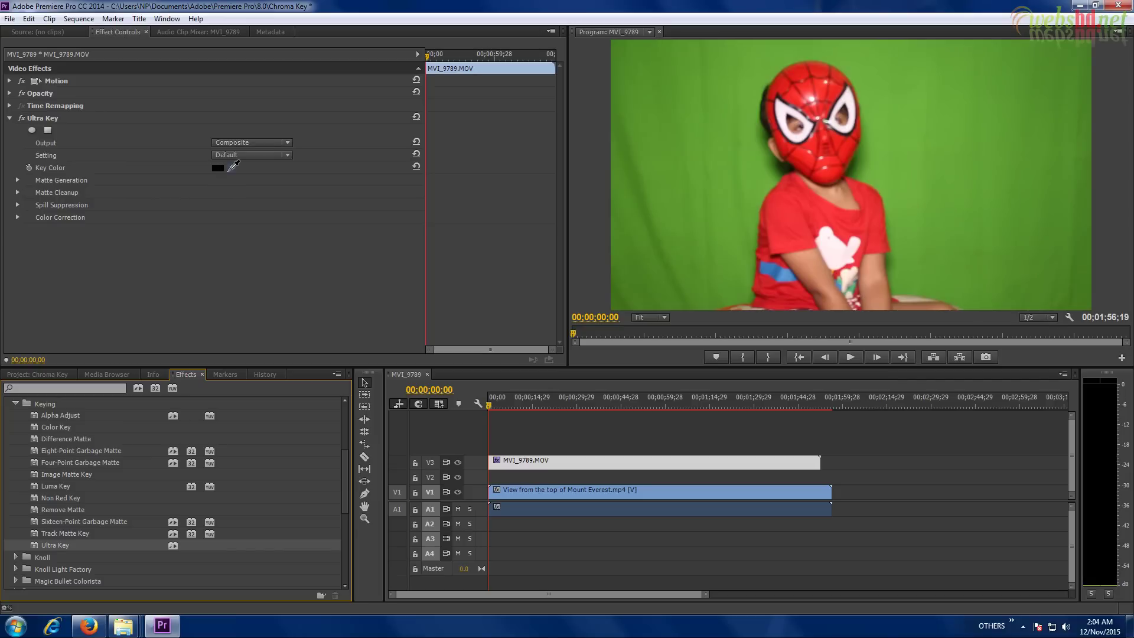
- Sample the green backdrop in the Program monitor with Ultra Key's Key Color eyedropper
mouse_move(234, 166)
left_mouse_down()
mouse_move(647, 127)
mouse_move(706, 111)
left_mouse_up()
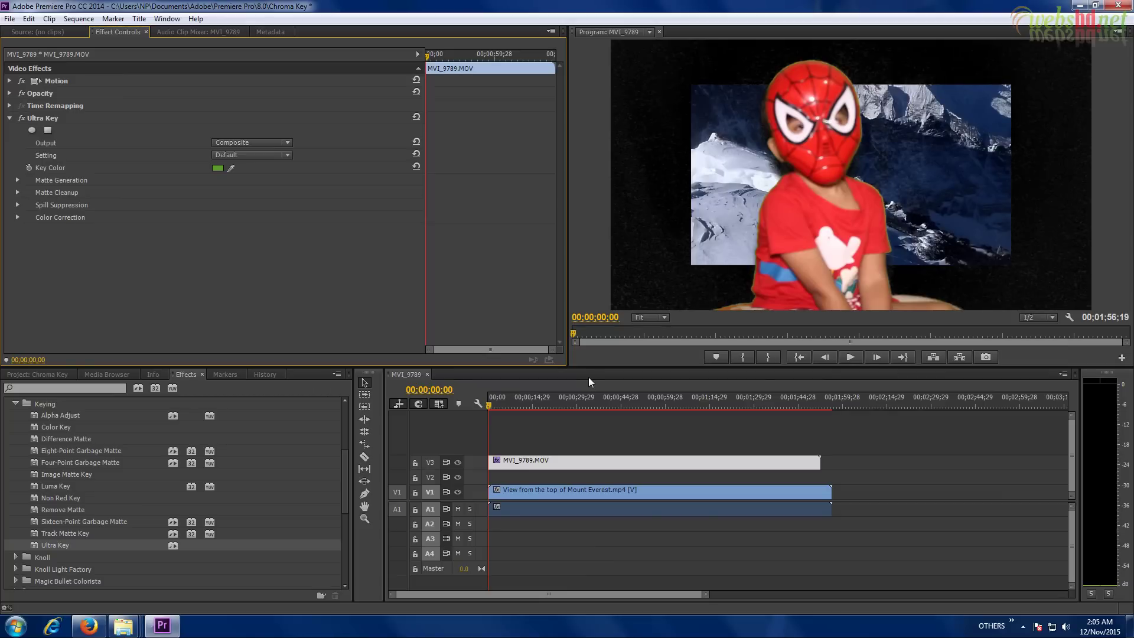
- Turn off V1 track output to view the keyed child over black, then reselect MVI_9789.MOV
left_click(540, 494)
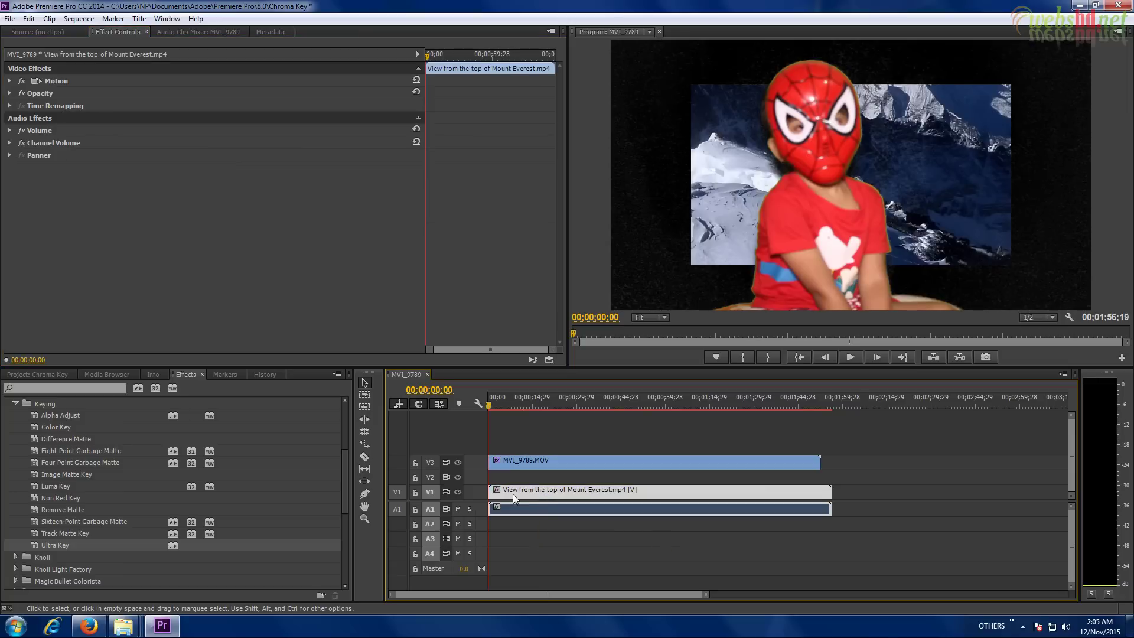
left_click(458, 491)
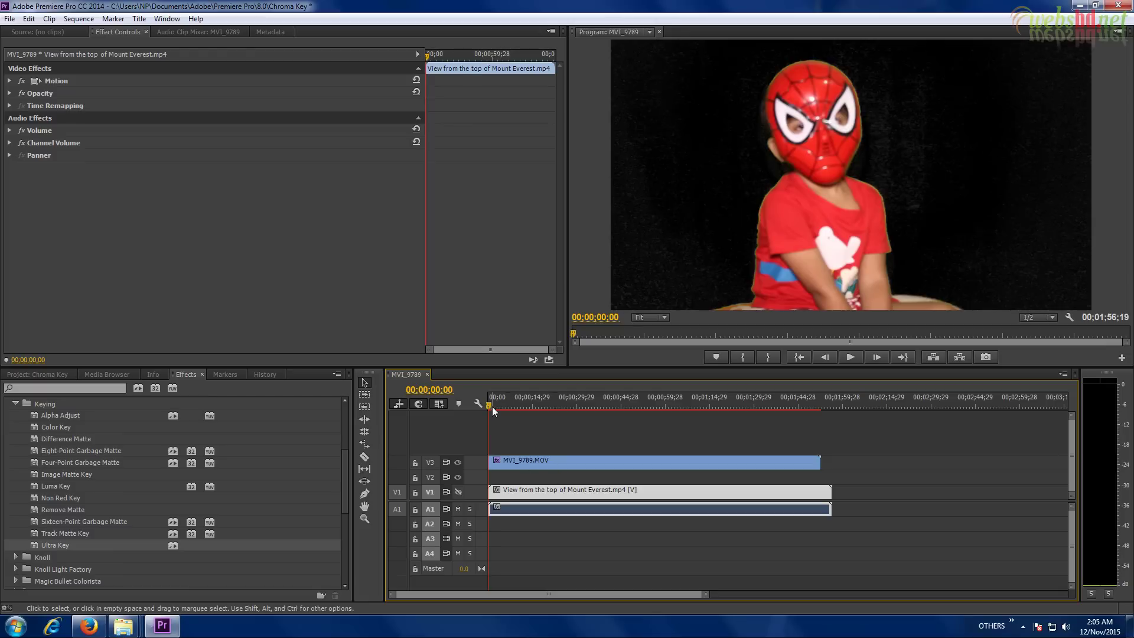
mouse_move(490, 402)
left_mouse_down()
mouse_move(543, 409)
mouse_move(487, 405)
left_mouse_up()
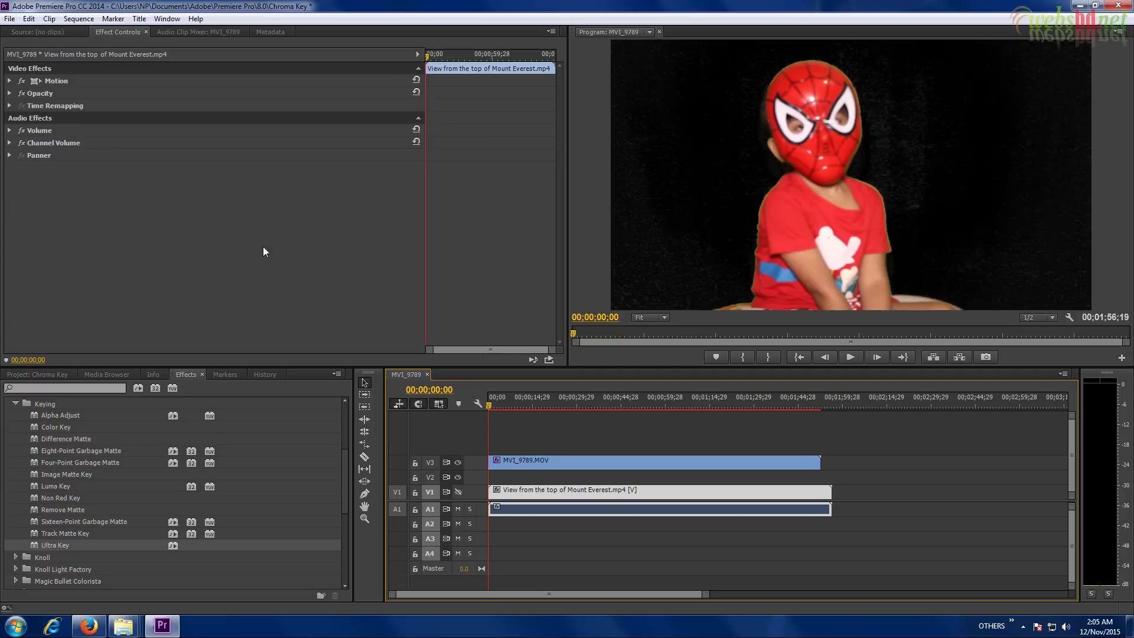
left_click(10, 131)
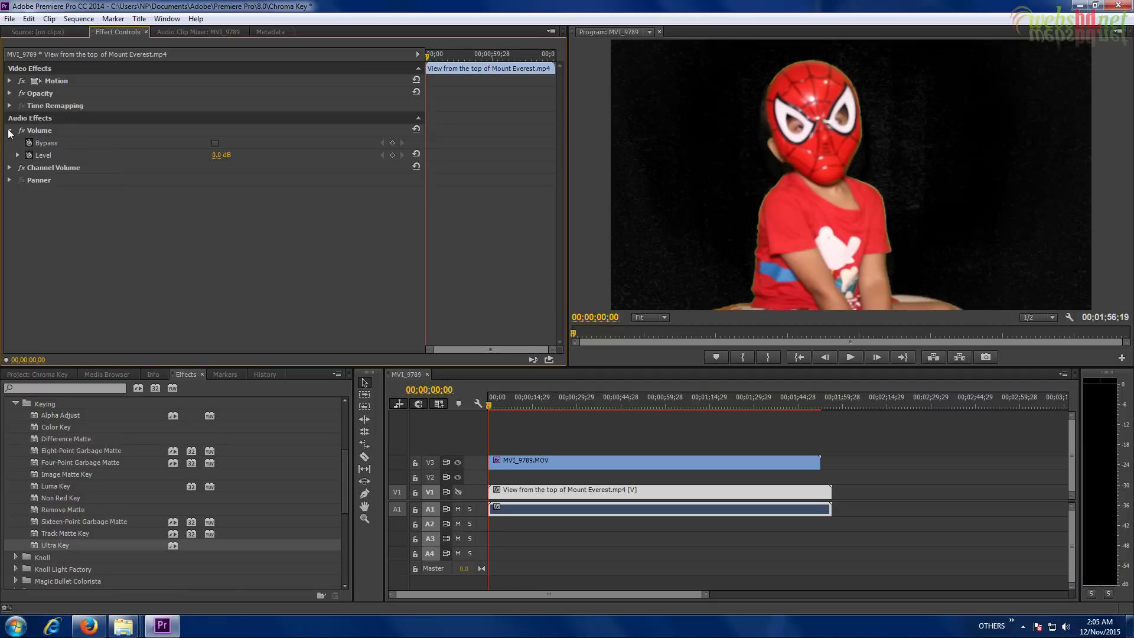
left_click(9, 131)
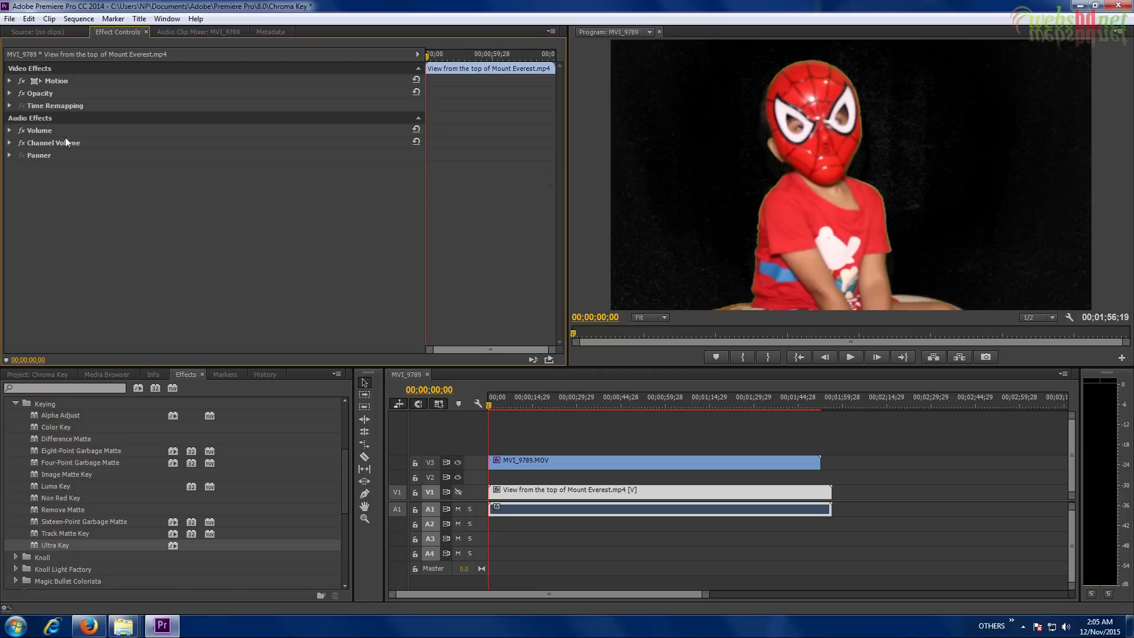
left_click(553, 460)
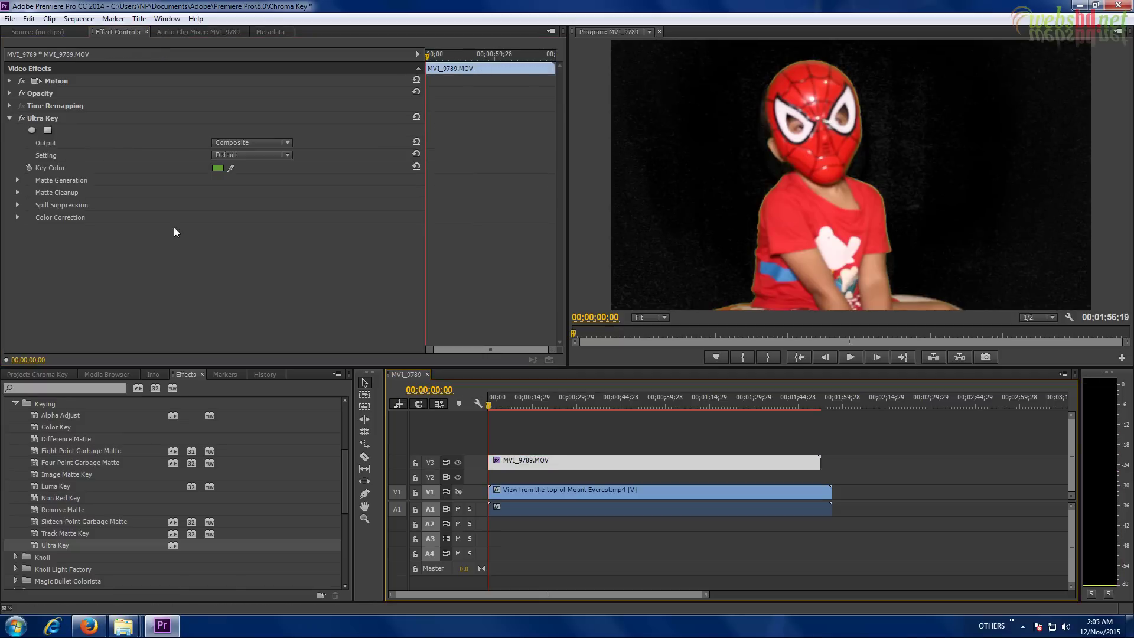
- Set the Ultra Key Matte Generation Pedestal to 100.0 and scrub the timeline to check the matte
left_click(17, 180)
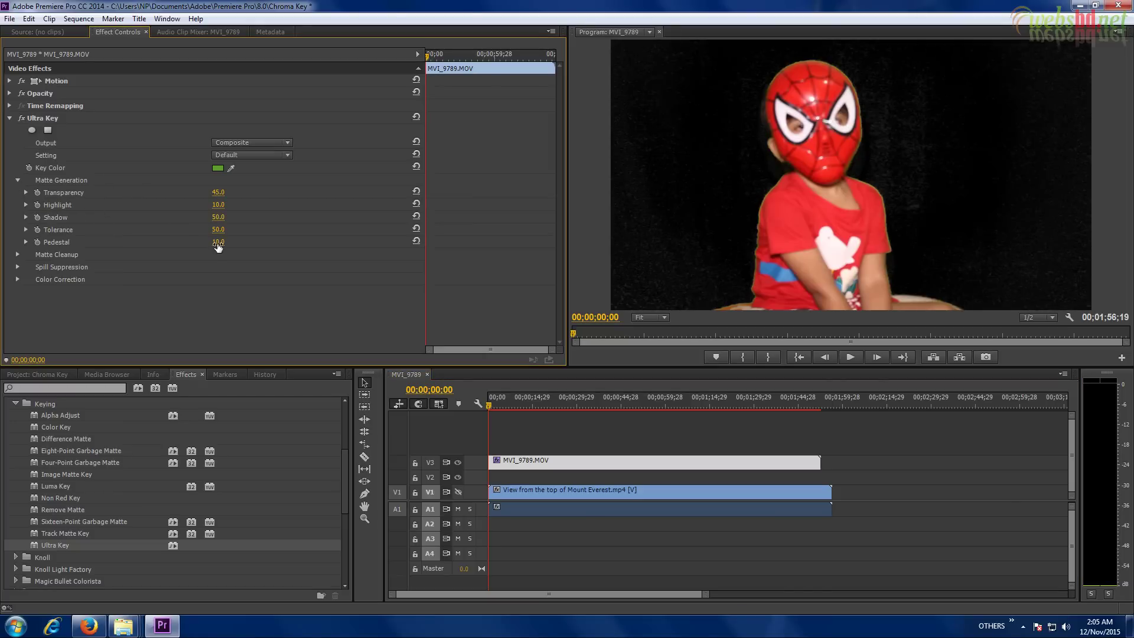
left_click_drag(218, 247, 684, 269)
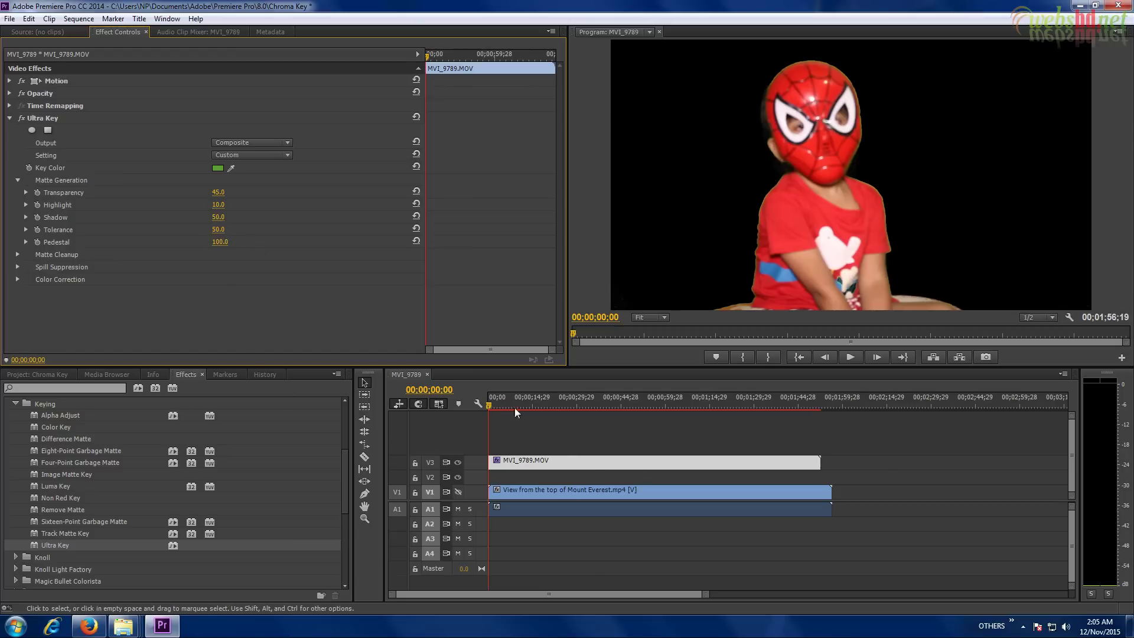
left_click_drag(490, 403, 525, 407)
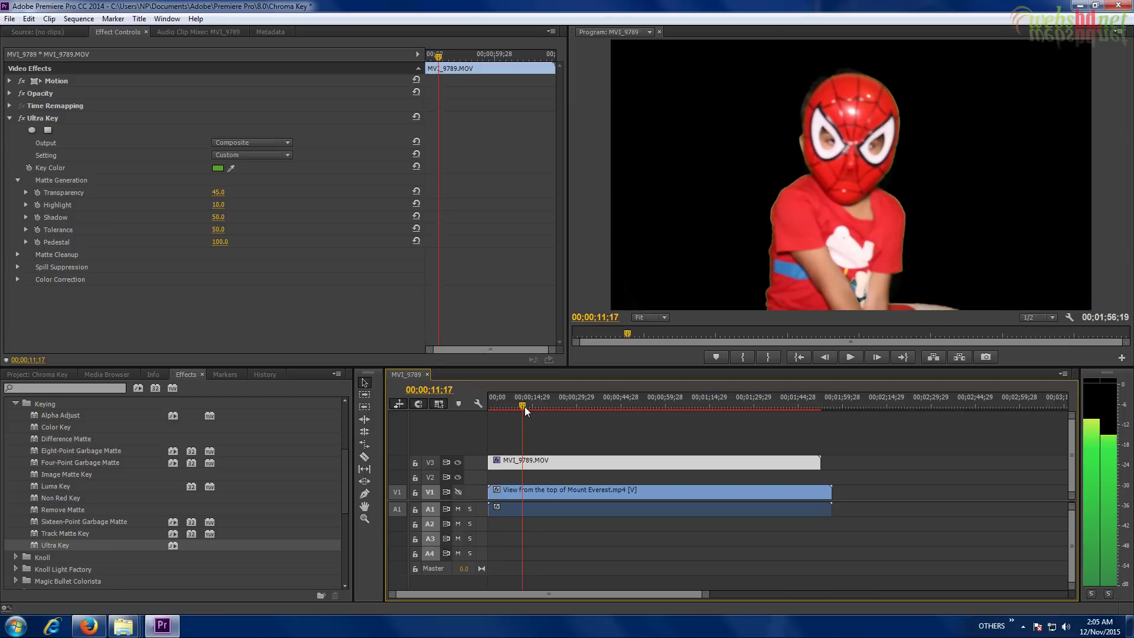
left_click_drag(525, 406, 525, 406)
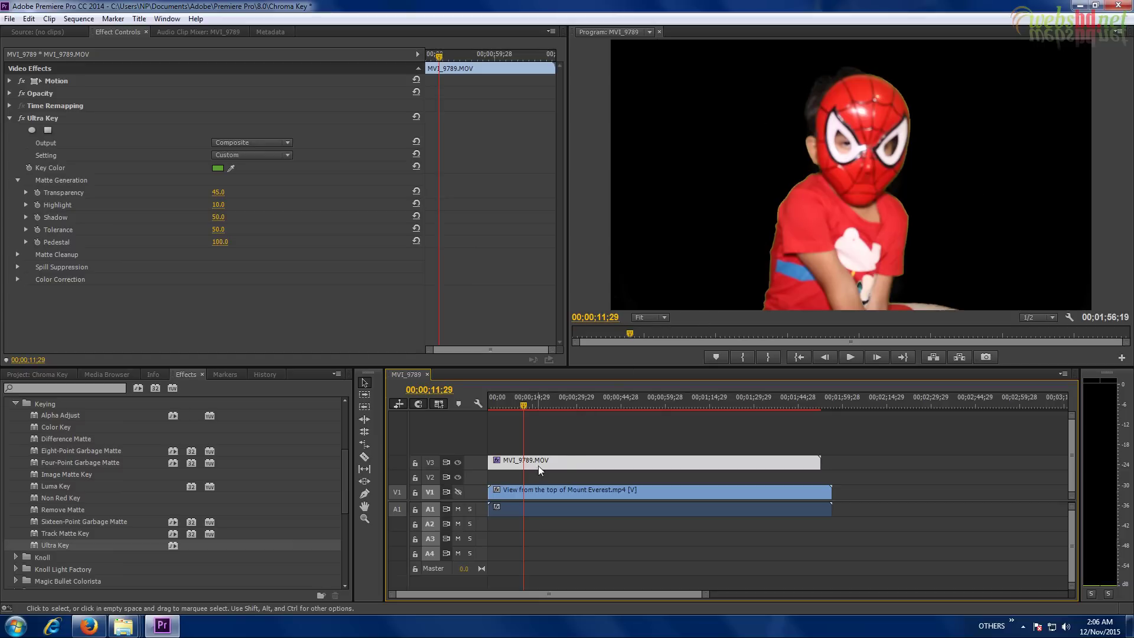
- Turn the V1 track output back on and select the Everest clip on V1
left_click(459, 494)
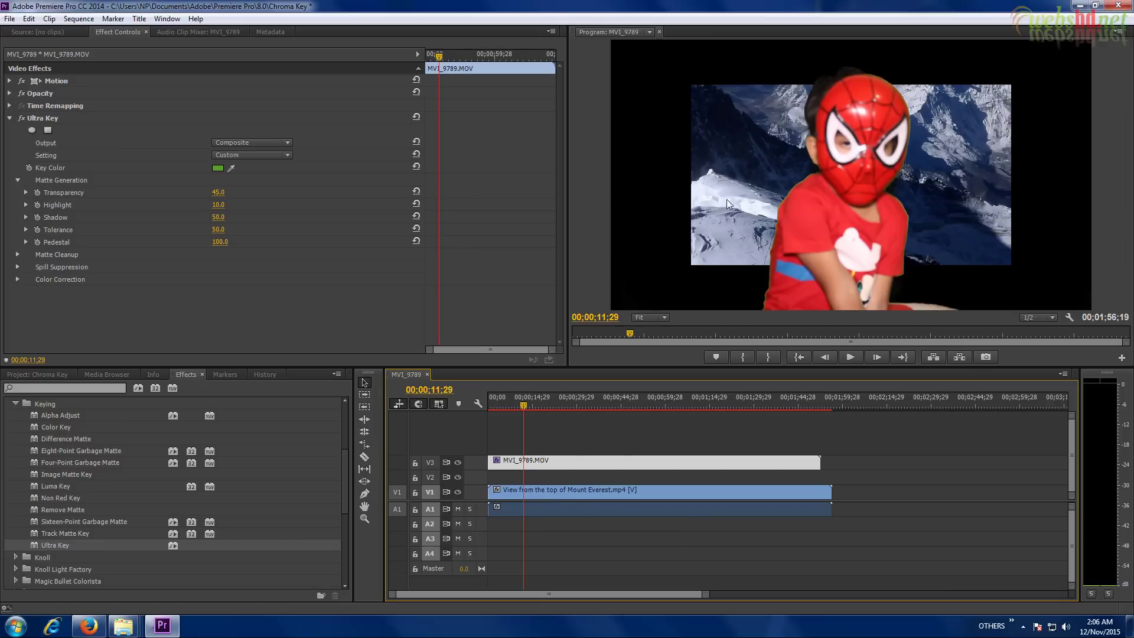
left_click(572, 493)
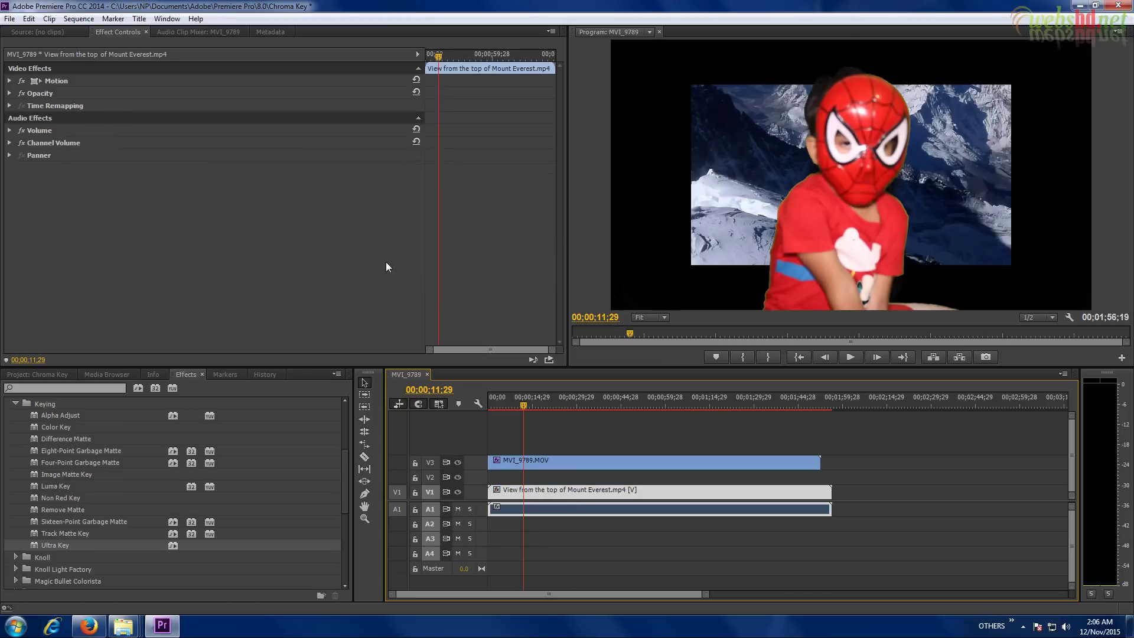
- Set the Everest clip's Motion Scale to 150 and scrub the timeline to check it fills the frame
left_click(10, 81)
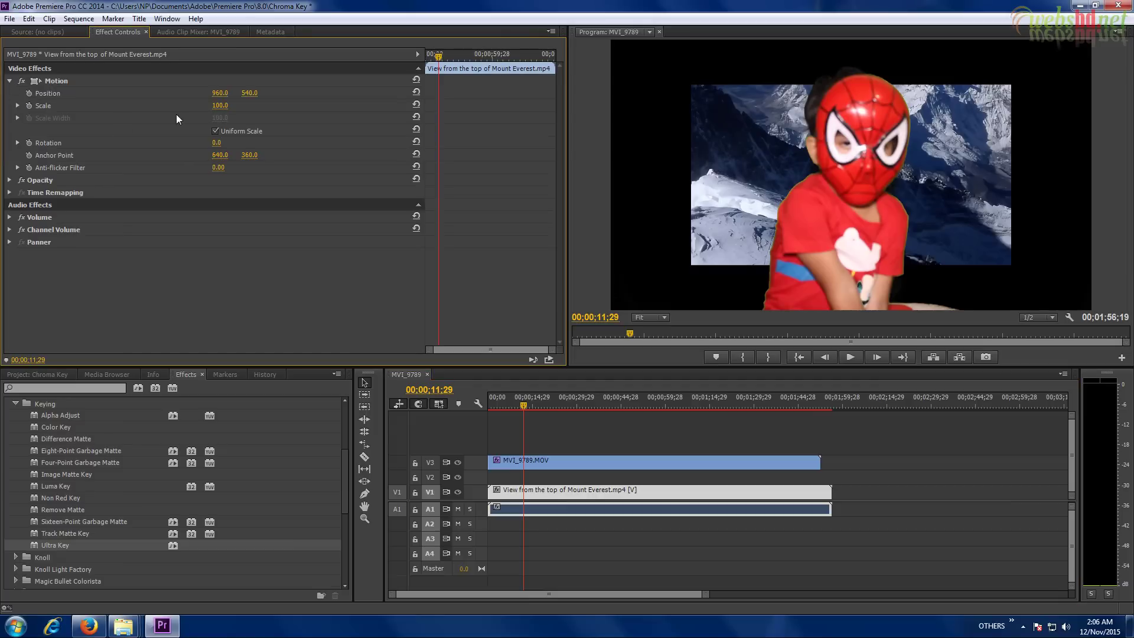
left_click(220, 106)
type("150")
key("Return")
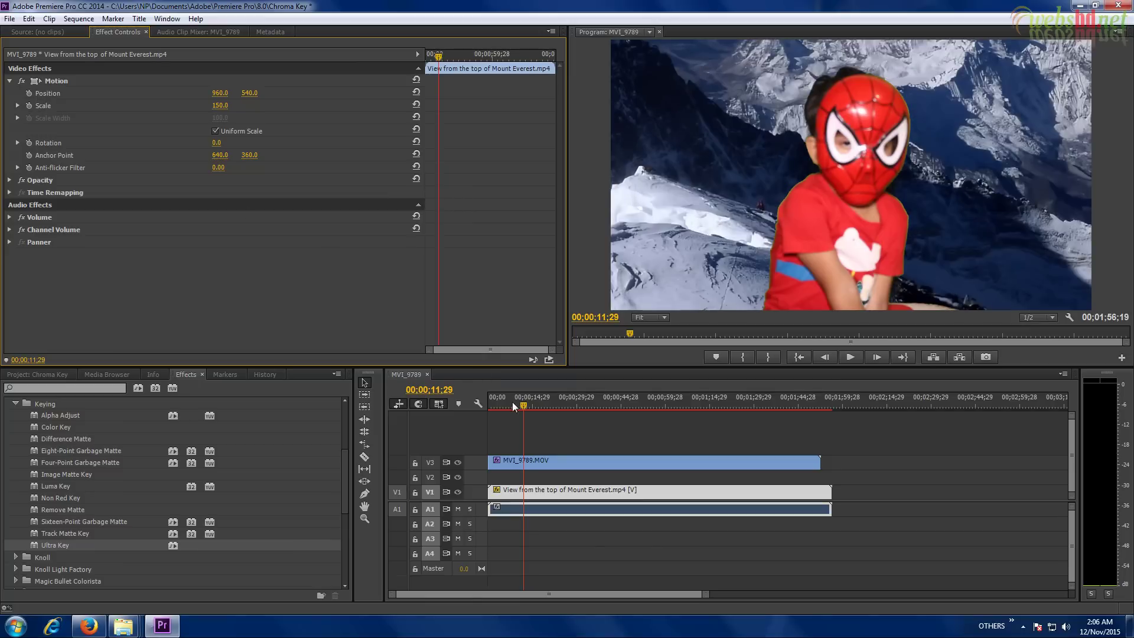
left_click_drag(523, 403, 539, 405)
left_click_drag(542, 406, 543, 407)
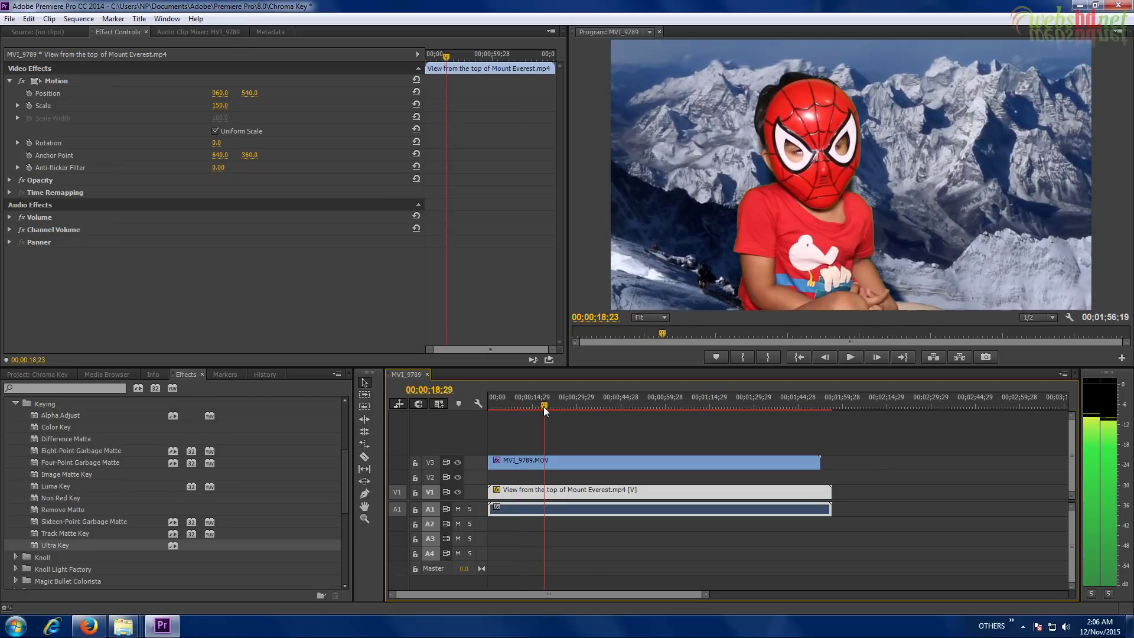
- Play the keyed composite from about 00;00;33;22, then stop it near 1:34
left_click(587, 402)
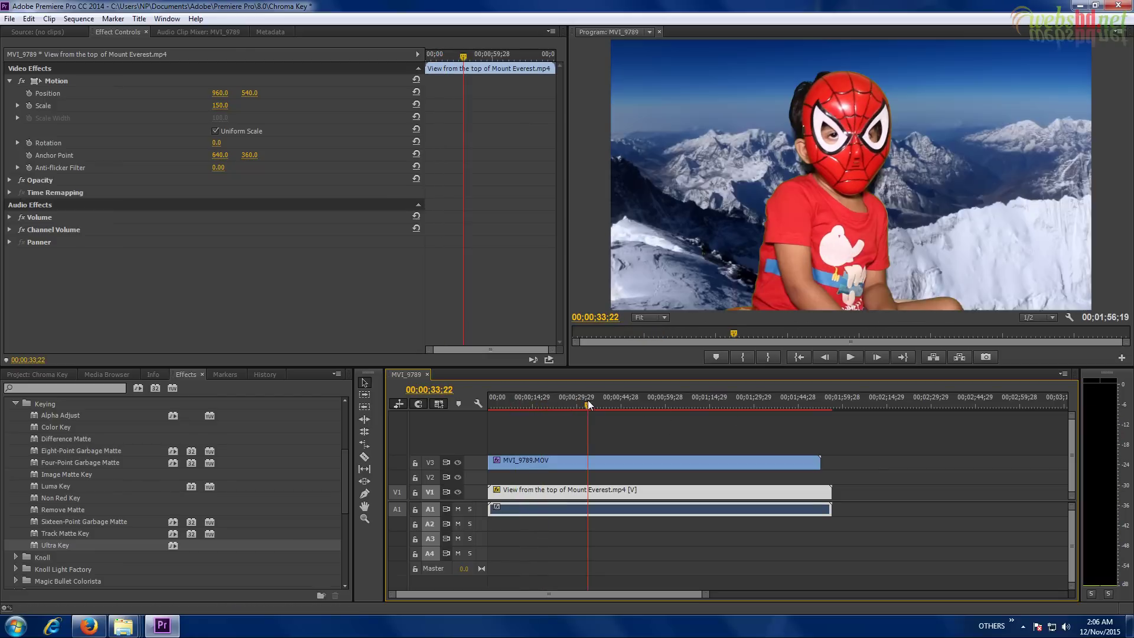
left_click(849, 356)
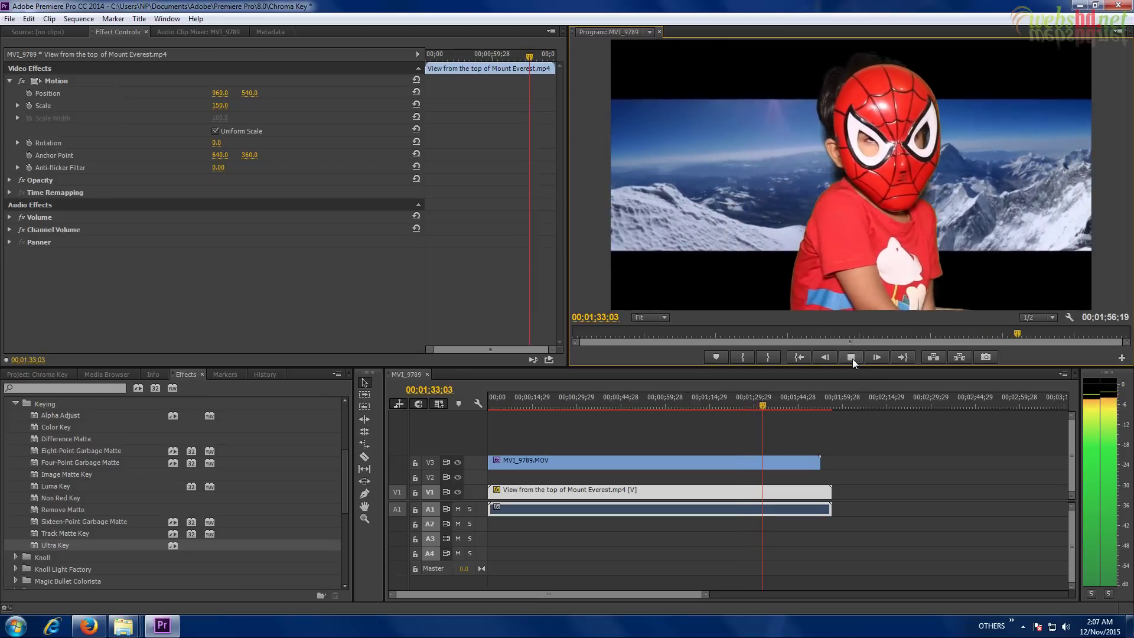
left_click(852, 357)
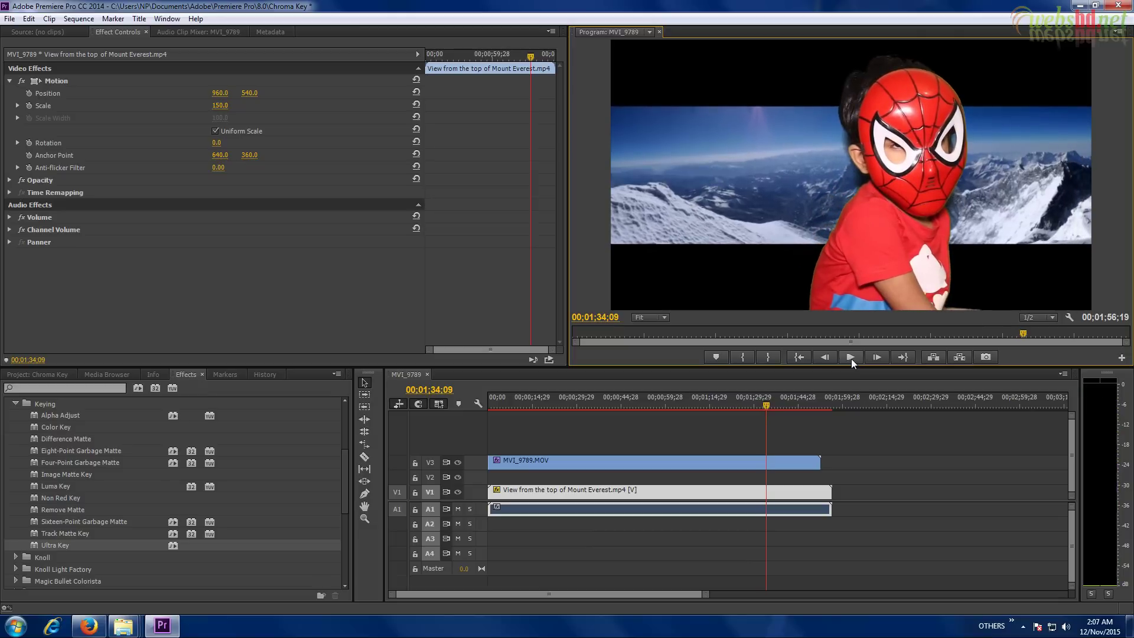